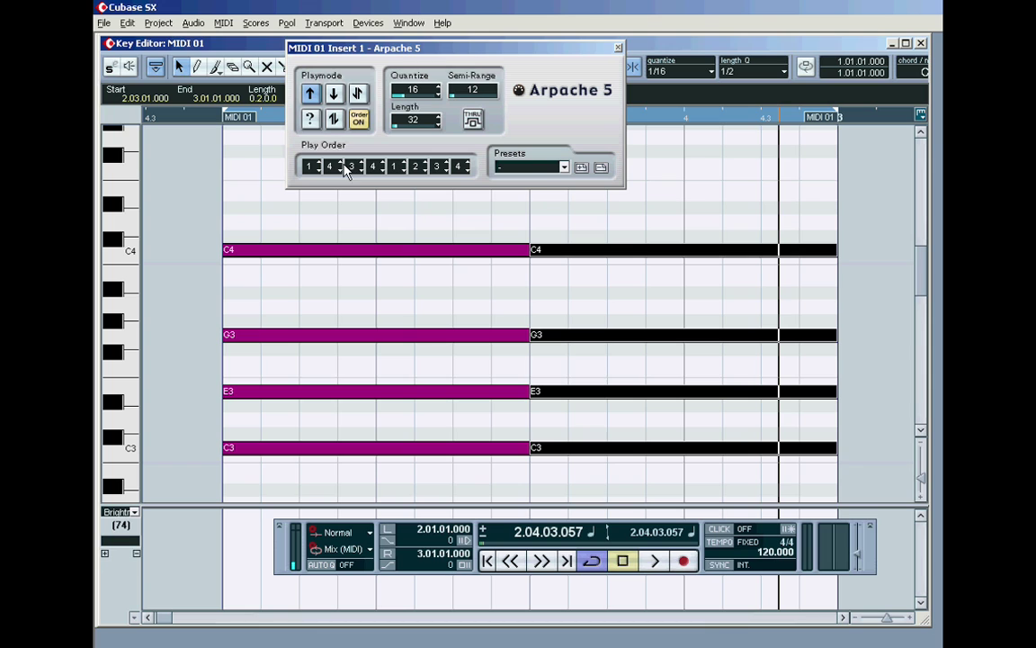
Set the Arpache 5 play order steps to 1 4 3 2 1 4 3 2
left_click(381, 171)
left_click(427, 170)
left_click(467, 171)
left_click(467, 170)
Audition the arpeggio from the loop start, then delete all the old chord notes in MIDI 01
left_click(622, 561)
key("space")
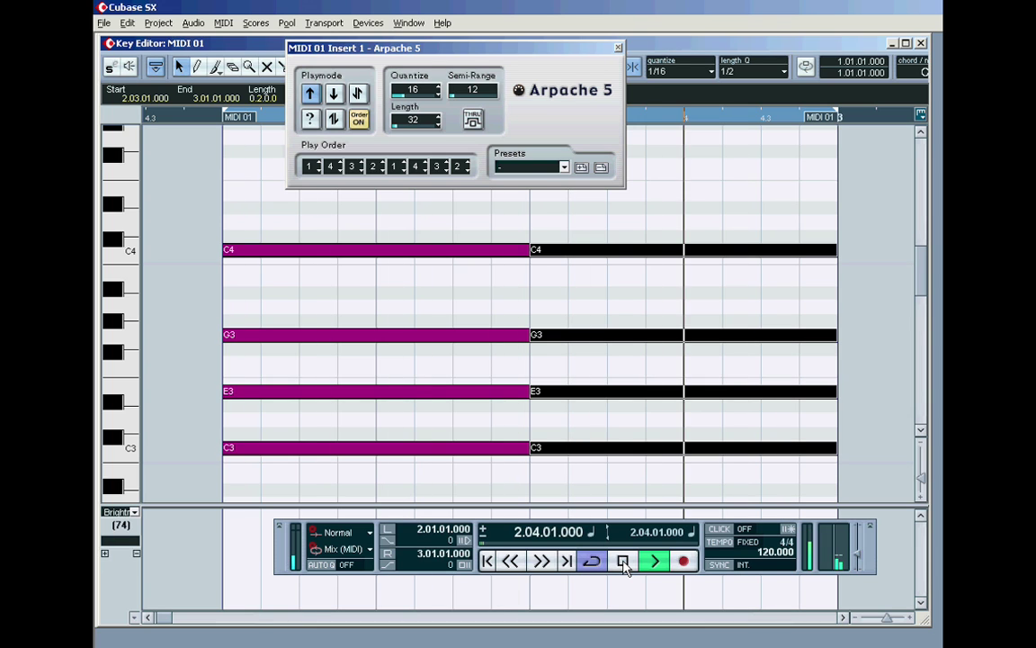
left_click(623, 562)
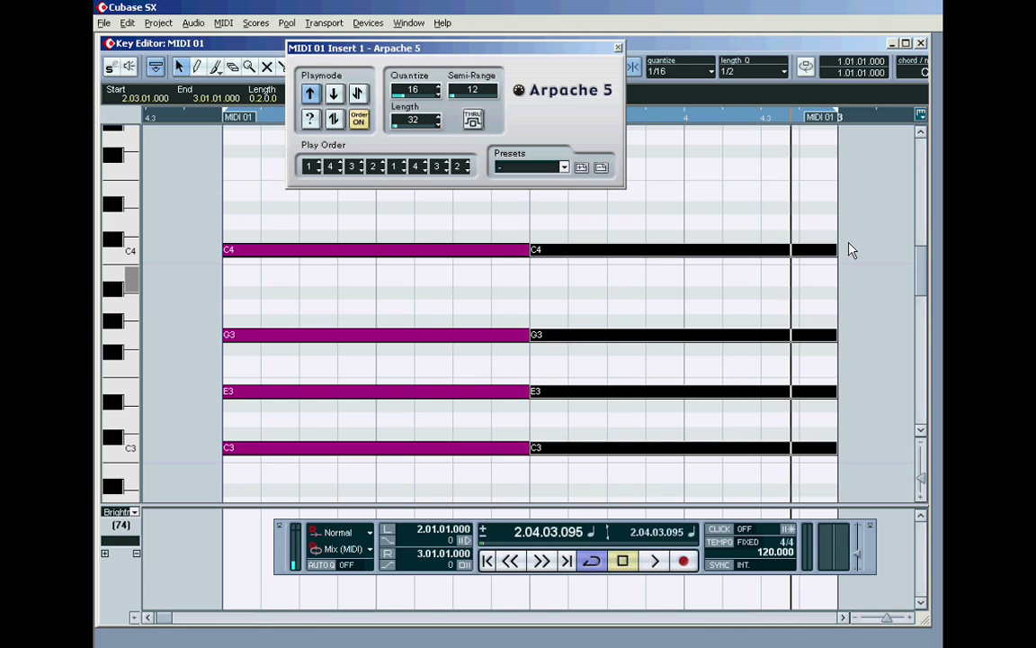
left_click_drag(868, 202, 203, 485)
key("Delete")
Choose the Pencil tool with Length Q set to 1/32
left_click(197, 67)
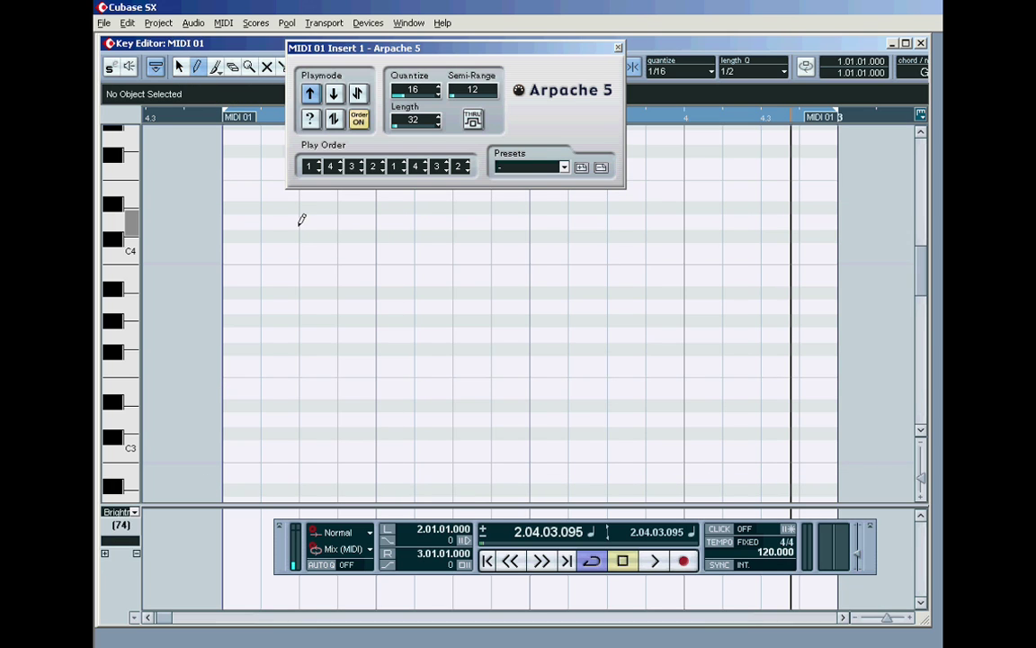
left_click(750, 77)
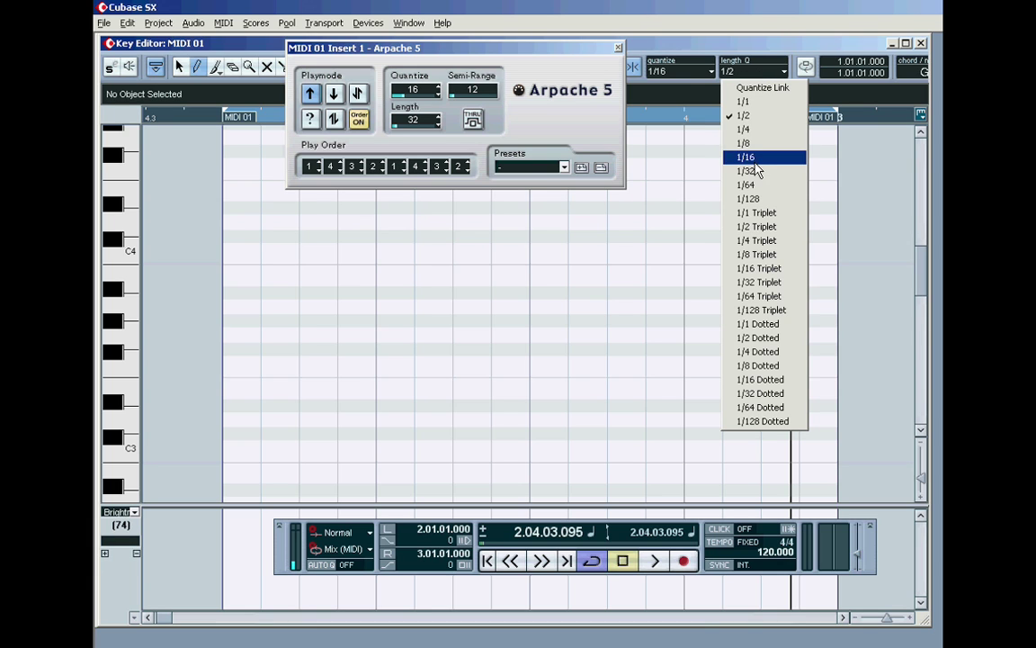
left_click(751, 169)
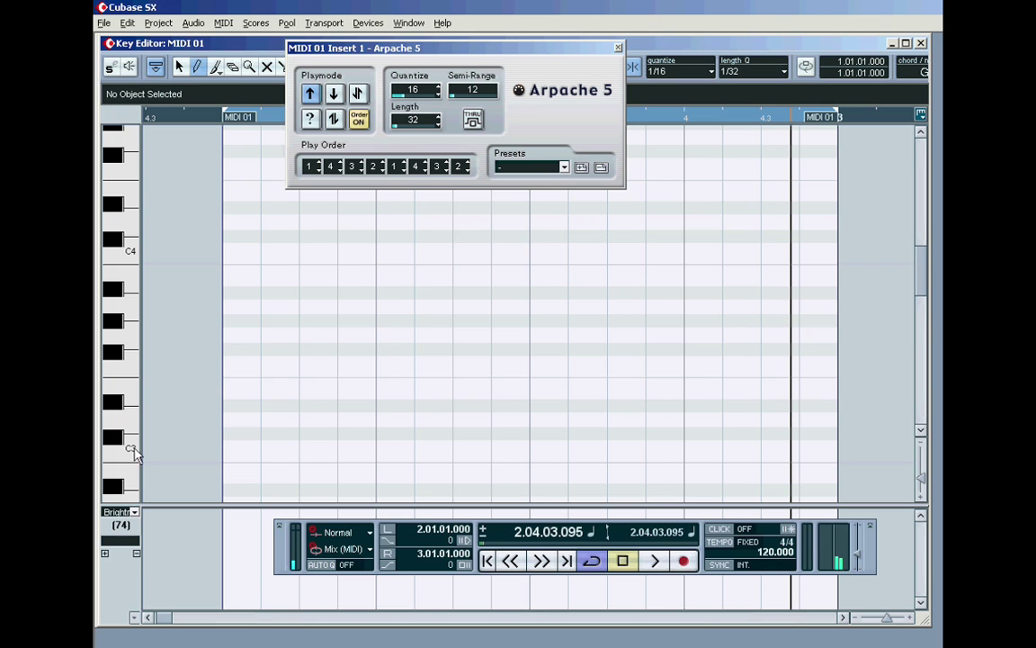
Draw C3 on beat 1, D3 on beat 2 and D#3 on beat 3
left_click(228, 450)
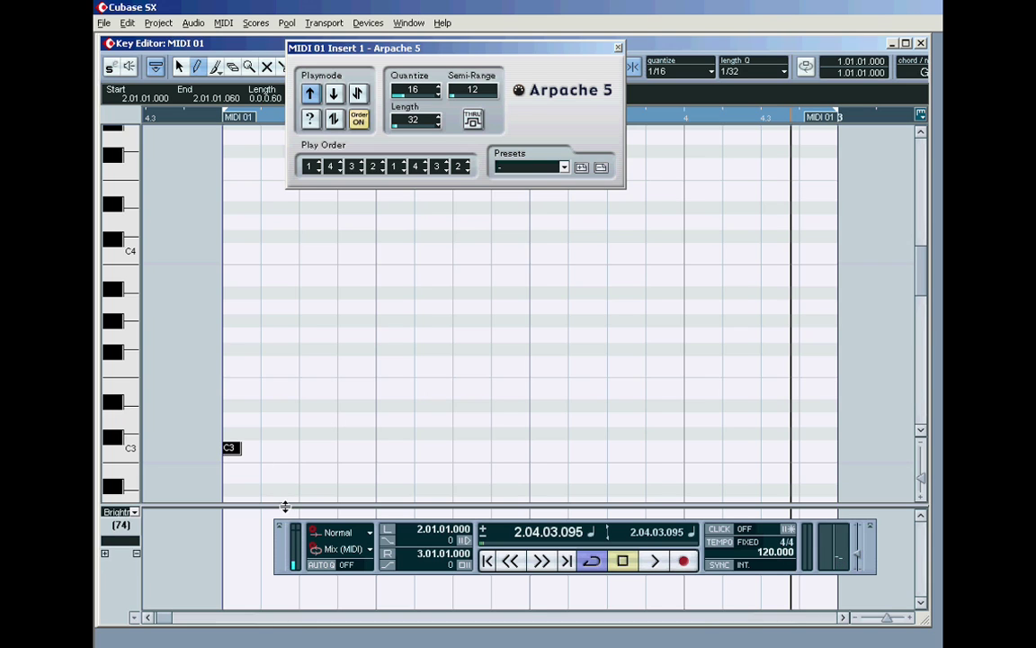
left_click(230, 418)
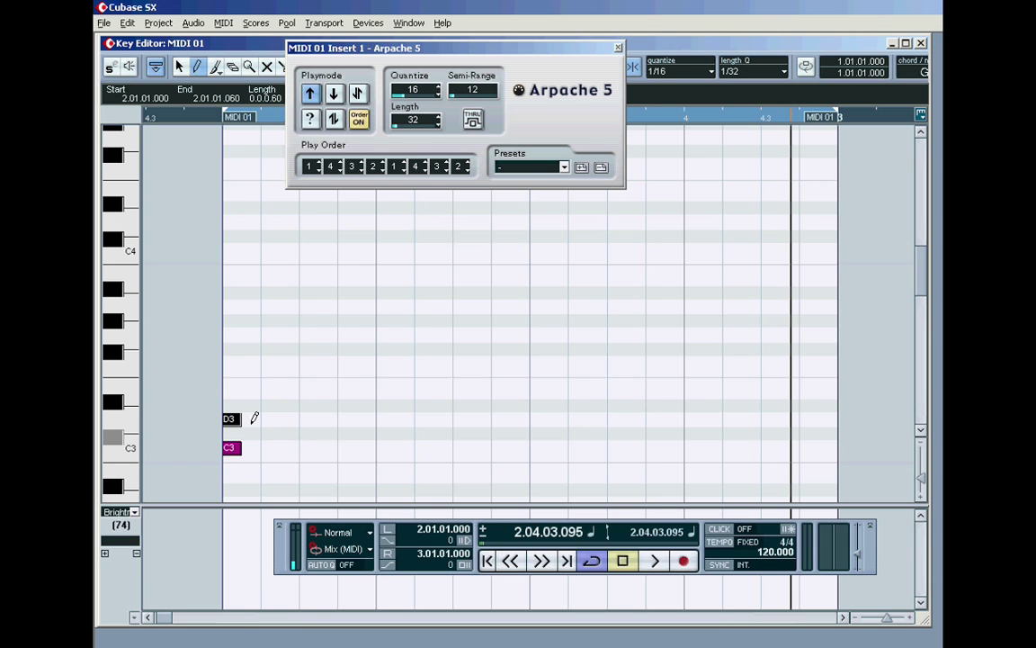
left_click(174, 67)
left_click_drag(270, 419, 273, 422)
left_click(197, 67)
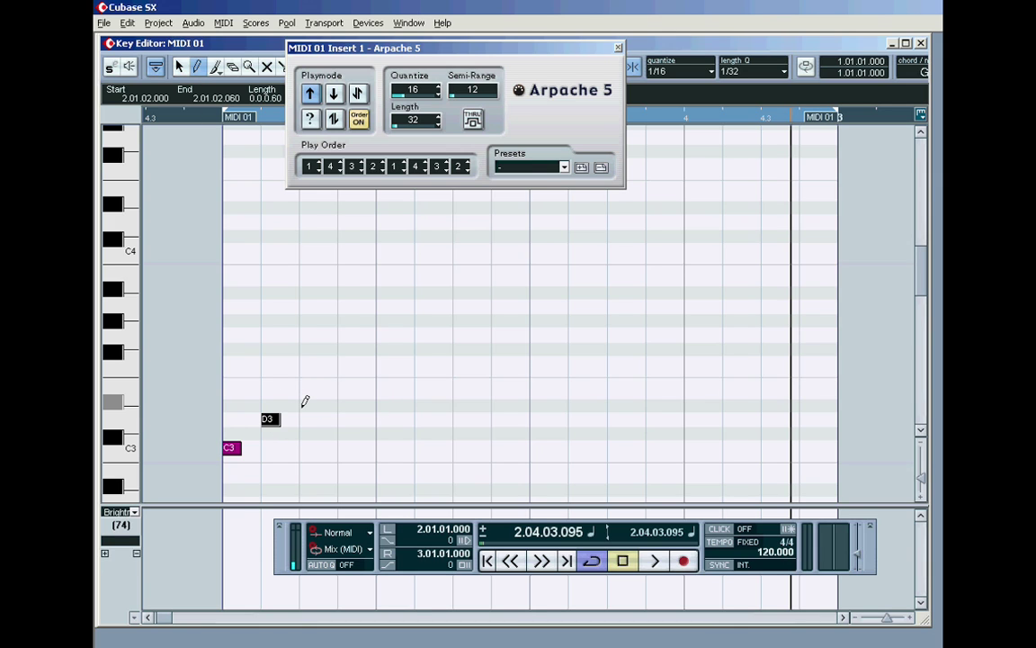
left_click(305, 404)
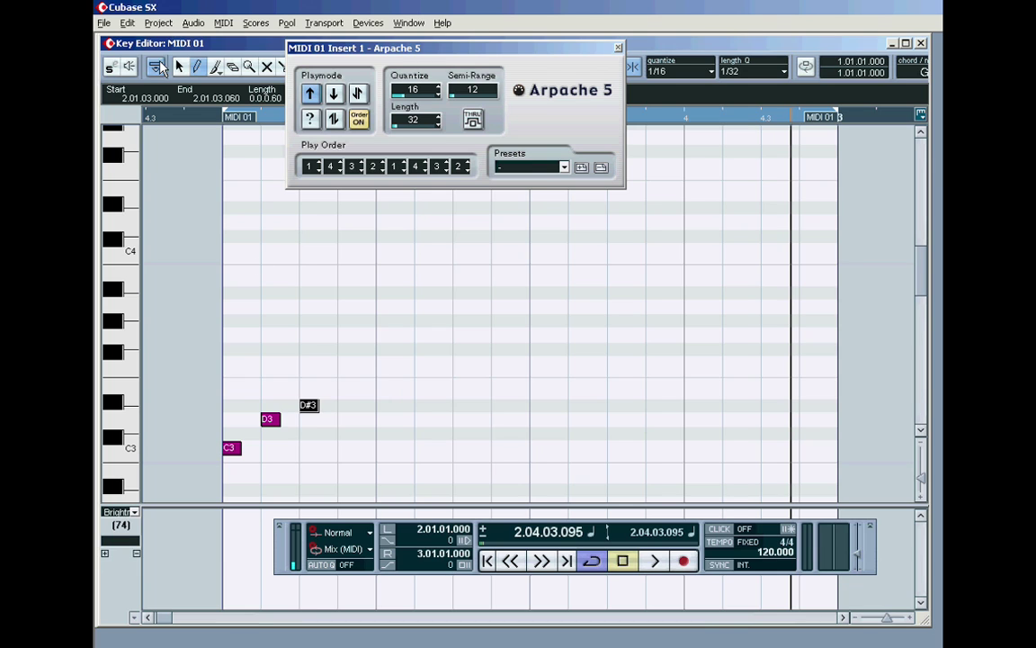
Turn on audible feedback, draw G3 on beat 4, and play the four notes from the loop start
left_click(130, 68)
left_click(120, 401)
left_click(130, 376)
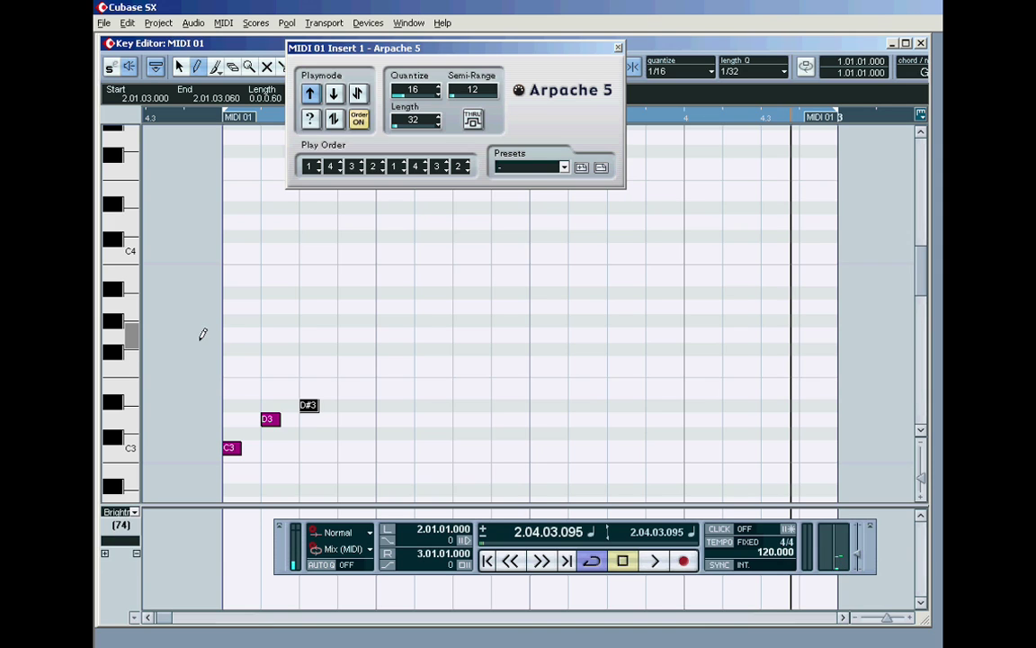
left_click(346, 332)
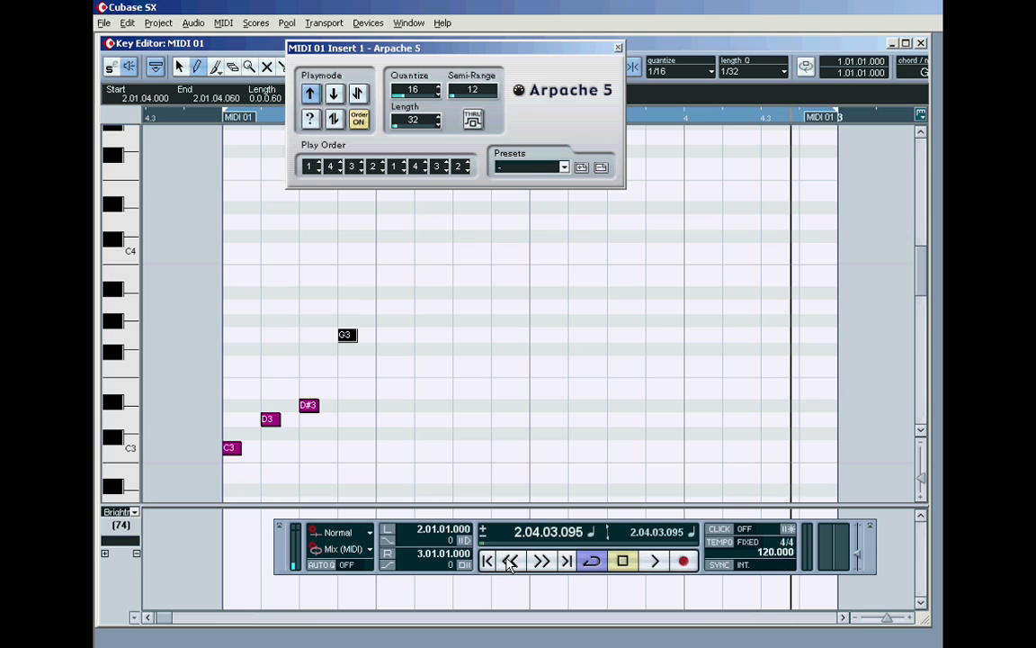
left_click(387, 533)
left_click(655, 562)
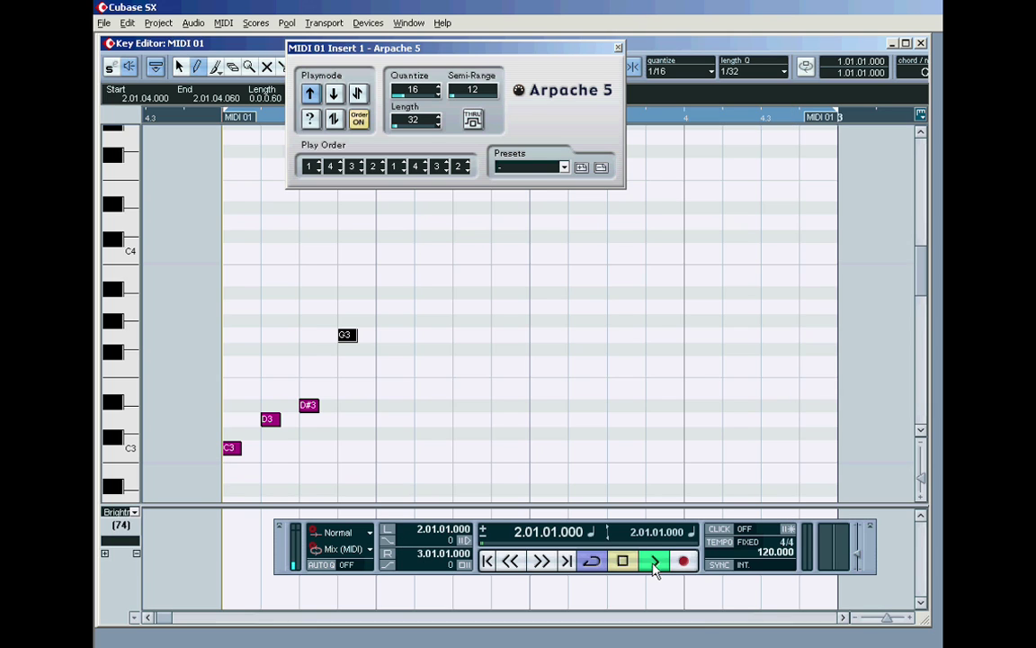
left_click(628, 564)
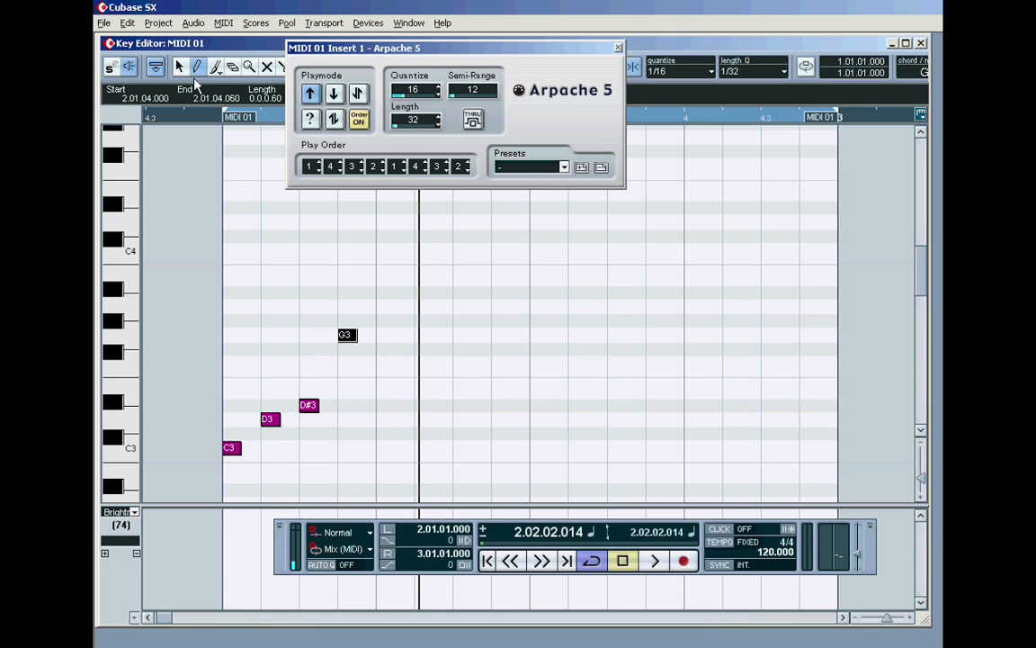
Repeat the C3, D3, D#3, G3 pattern across the bar, audition it, and select all sixteen notes
left_click_drag(373, 312, 698, 452)
left_click(622, 560)
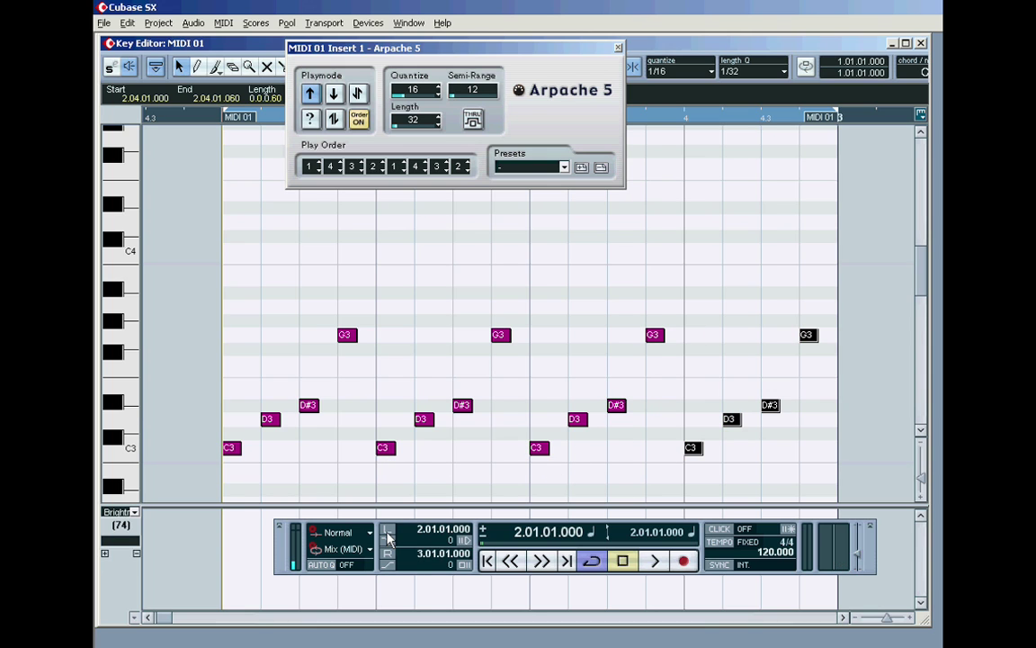
left_click(660, 560)
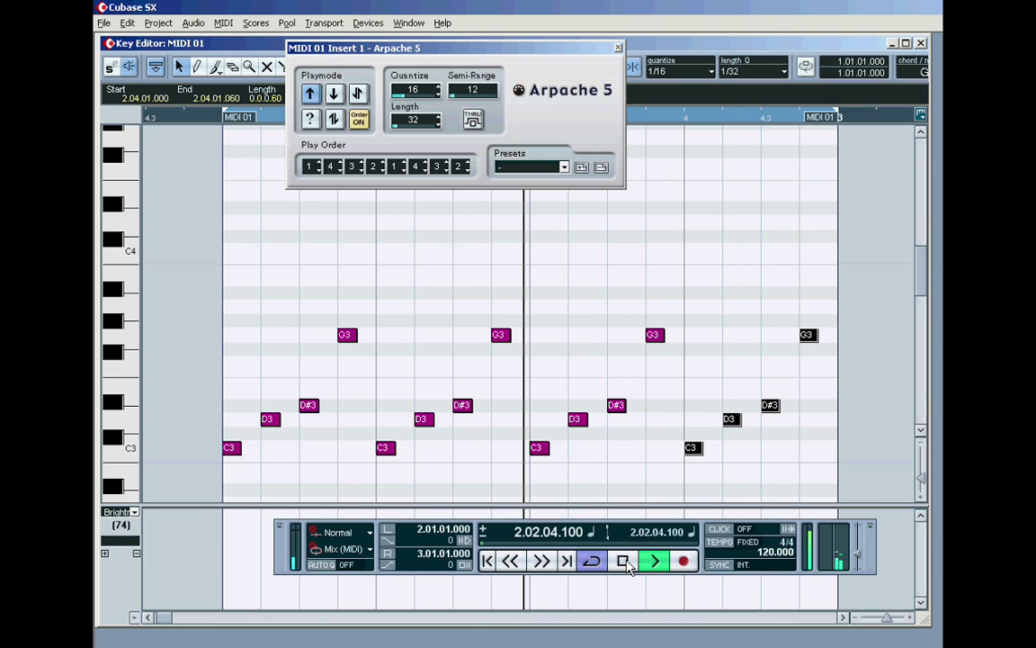
left_click(623, 560)
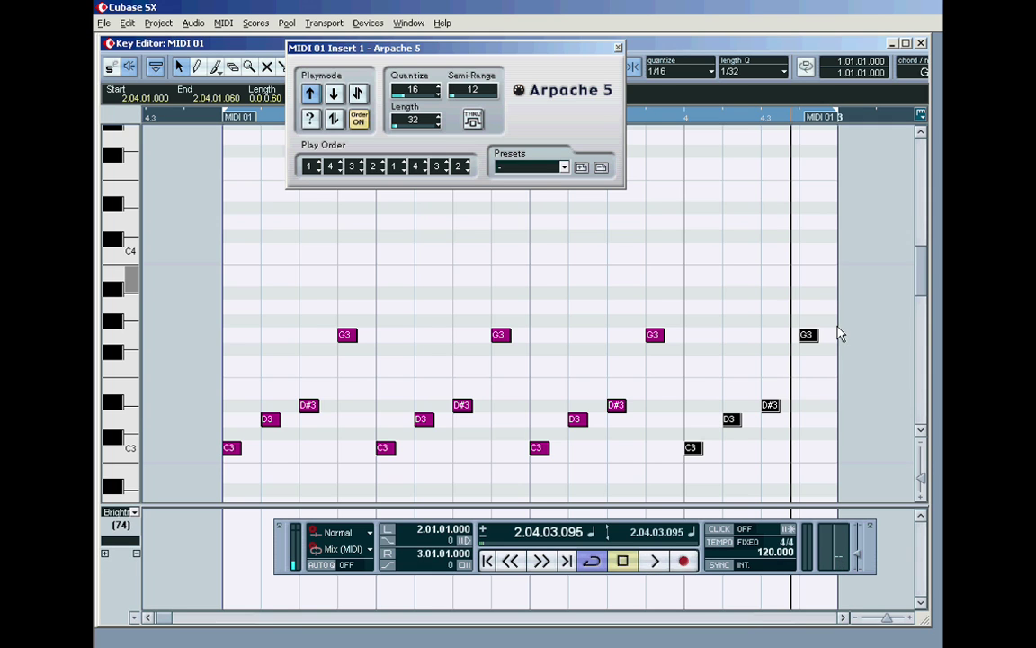
left_click_drag(836, 305, 216, 486)
Delete the notes and draw one-bar C3, D3, D#3 and G3 notes at 1/1 length
key("Delete")
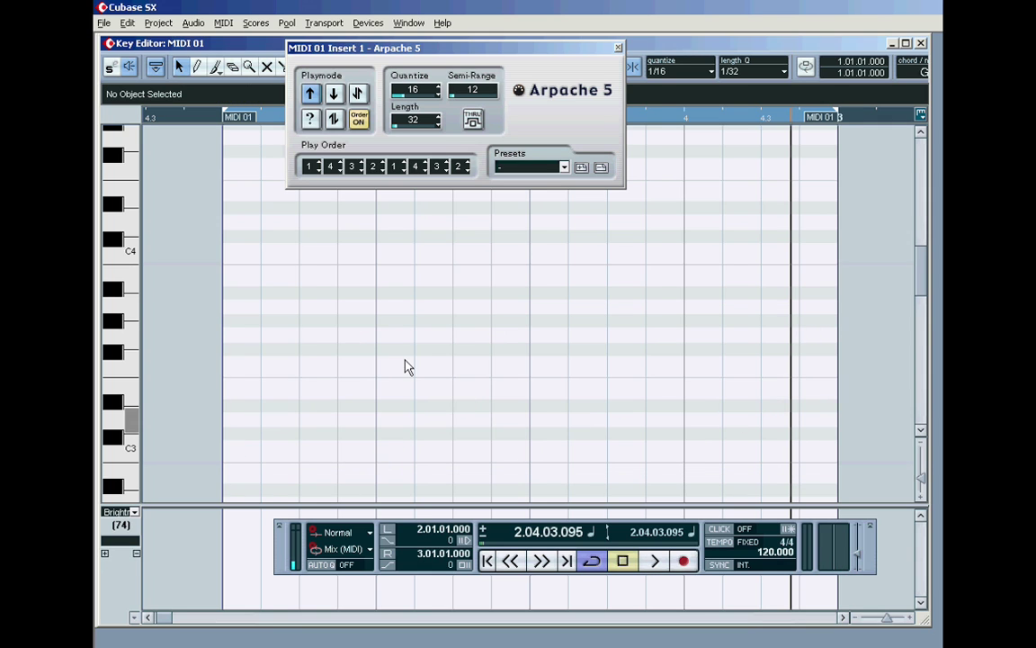
left_click(781, 71)
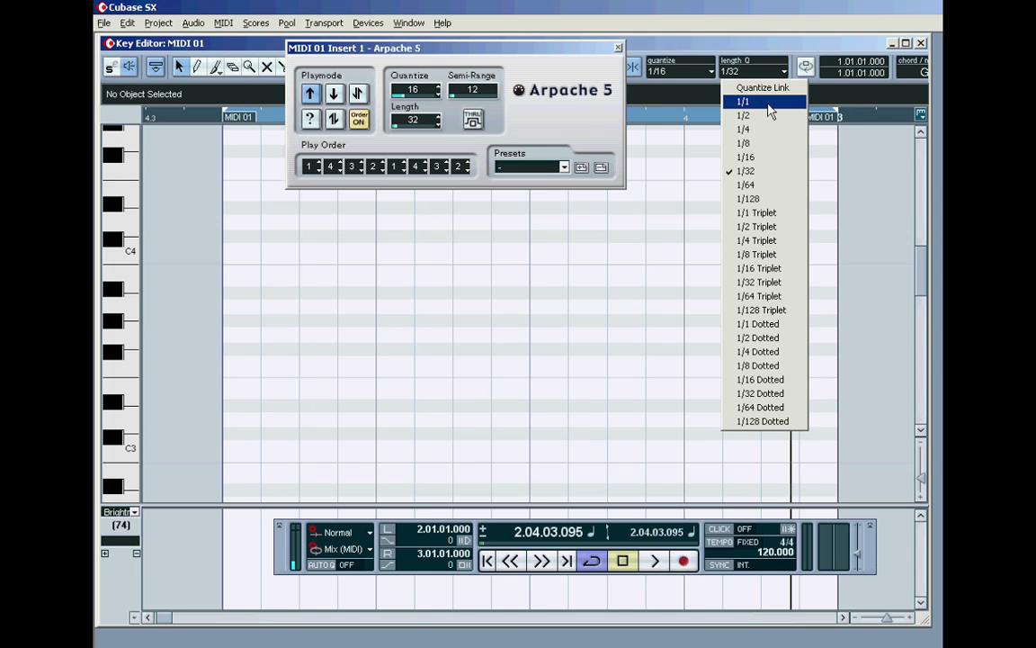
left_click(748, 103)
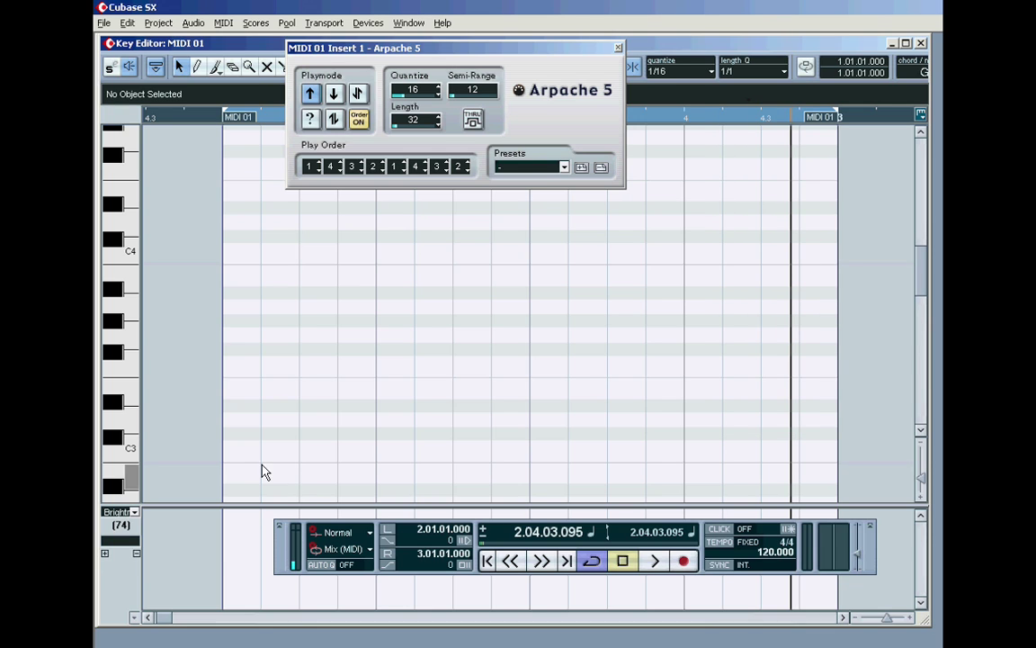
key("8")
left_click(227, 446)
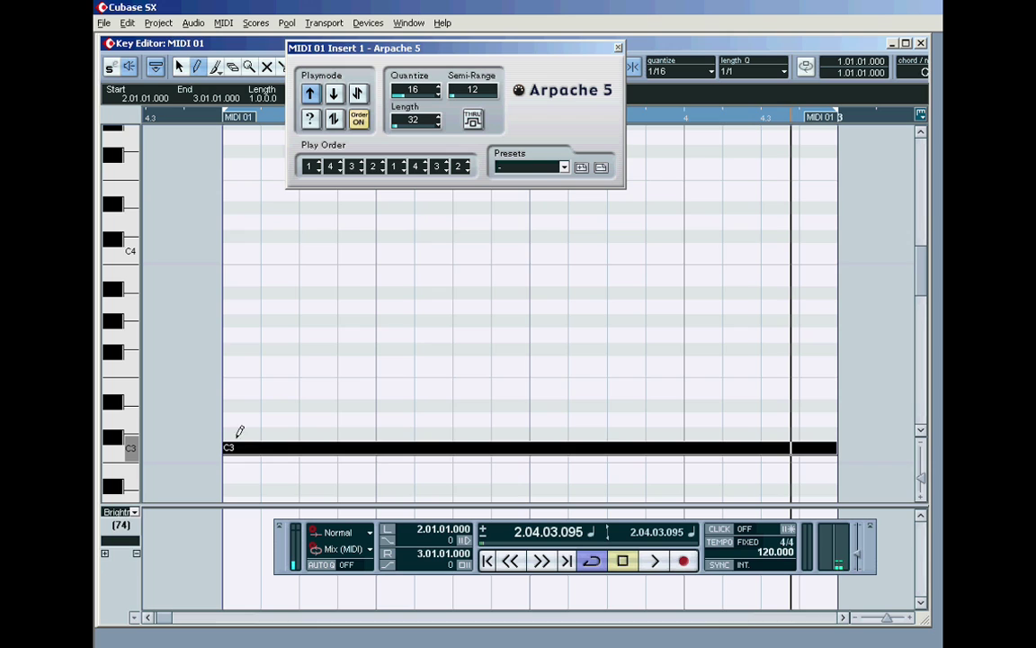
left_click(228, 418)
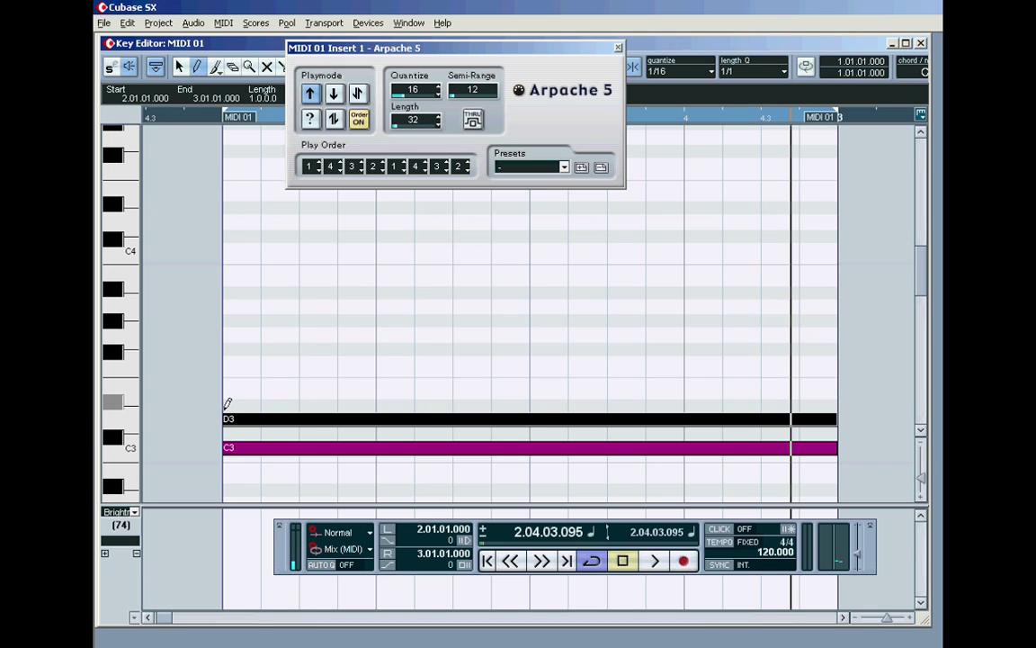
left_click(228, 403)
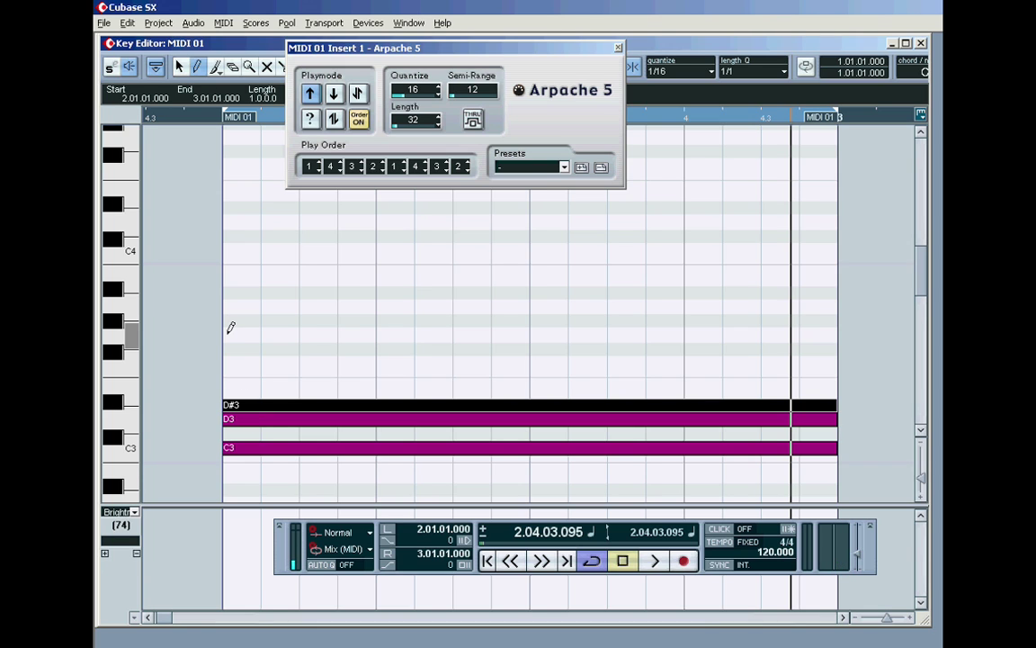
left_click(227, 334)
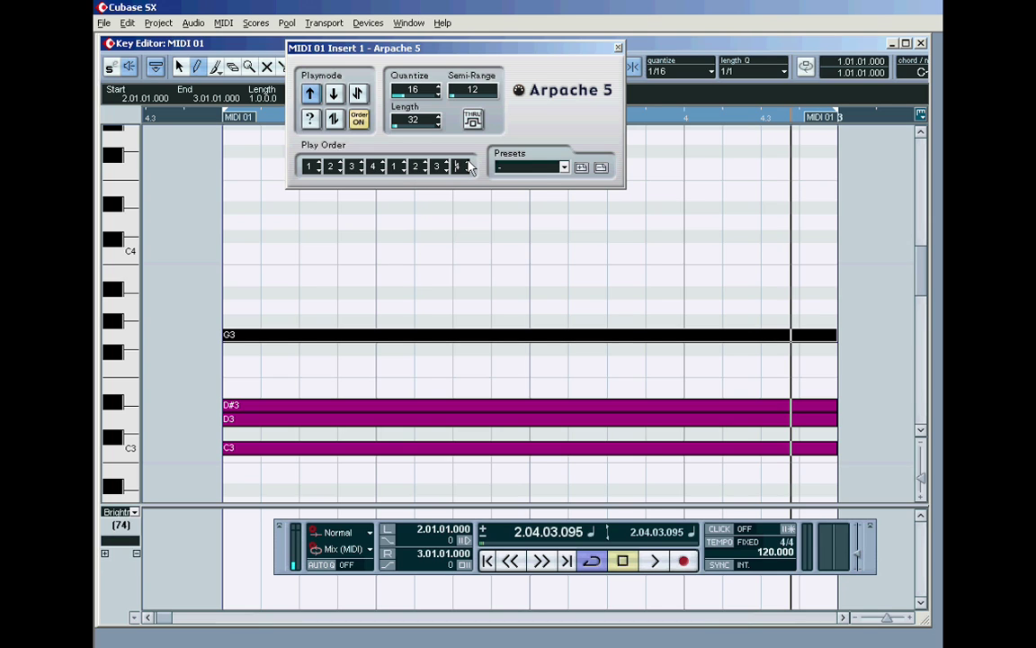
Play the held chord through Arpache 5 from the loop start, then stop
left_click(388, 535)
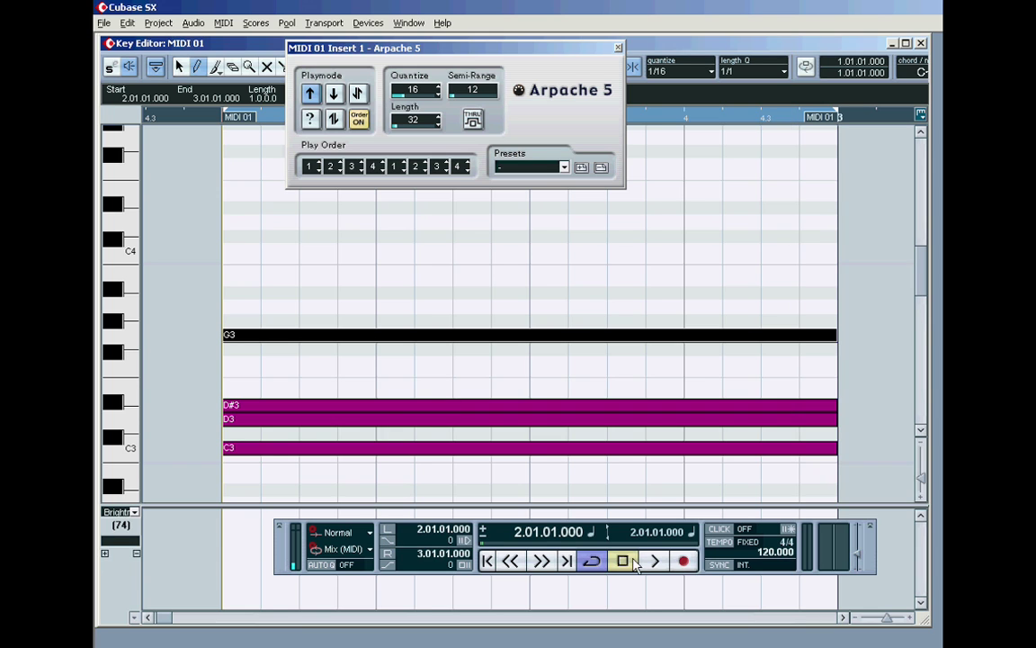
key("space")
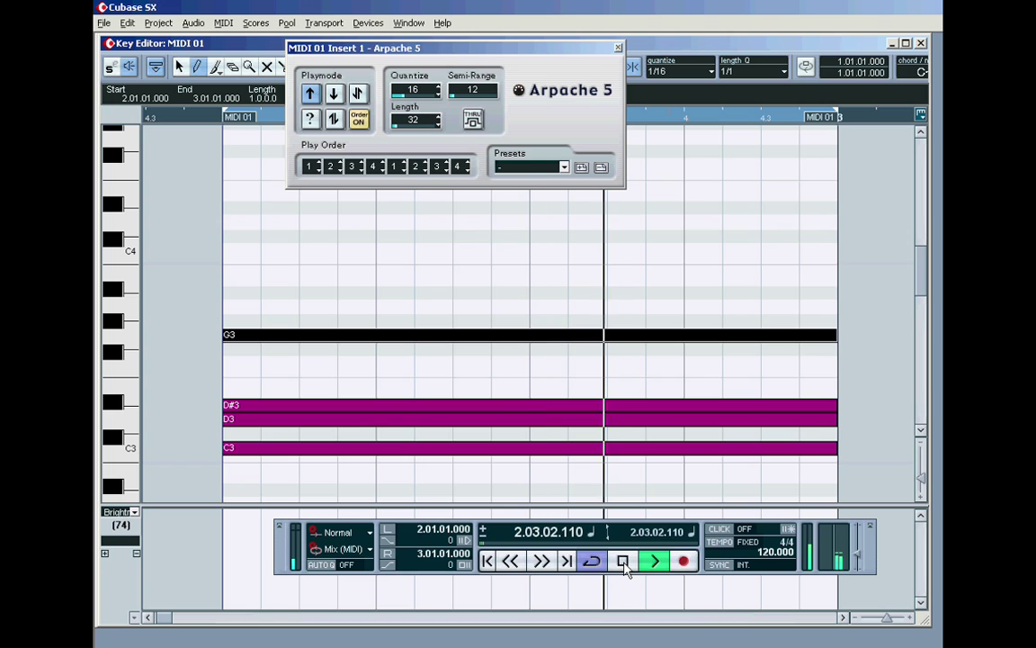
left_click(622, 561)
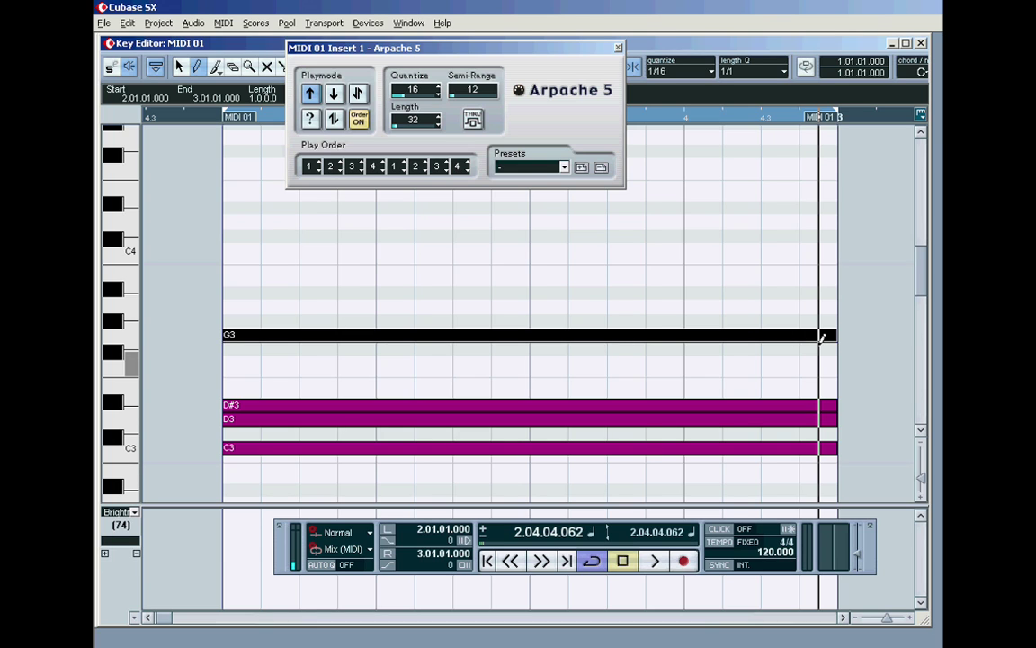
Set Length Q to 1/2 and shorten the four chord notes to half a bar
left_click(183, 72)
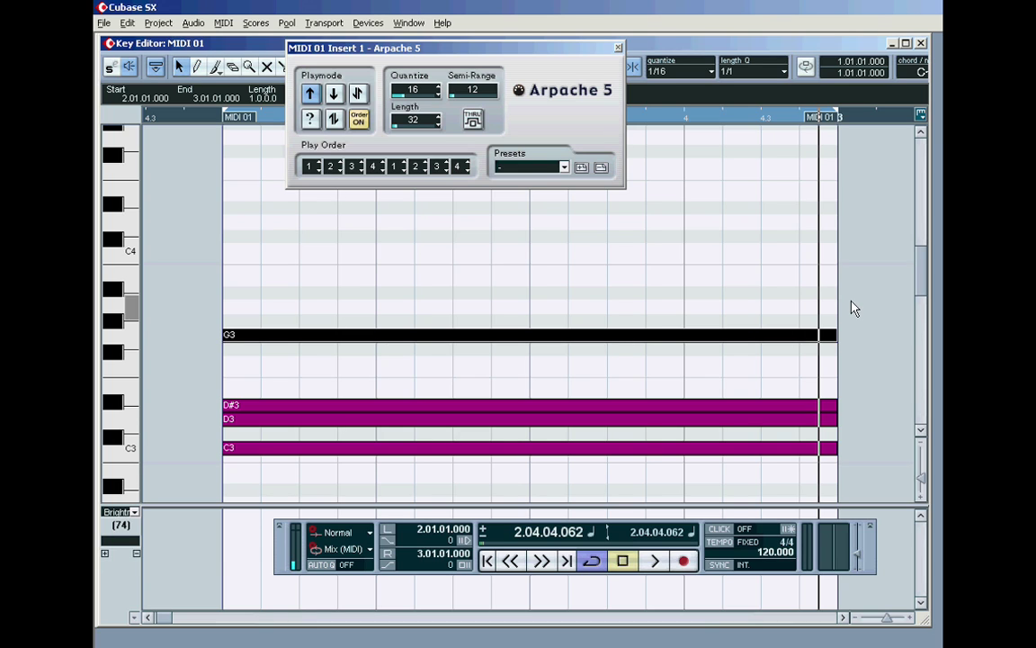
left_click_drag(849, 301, 703, 488)
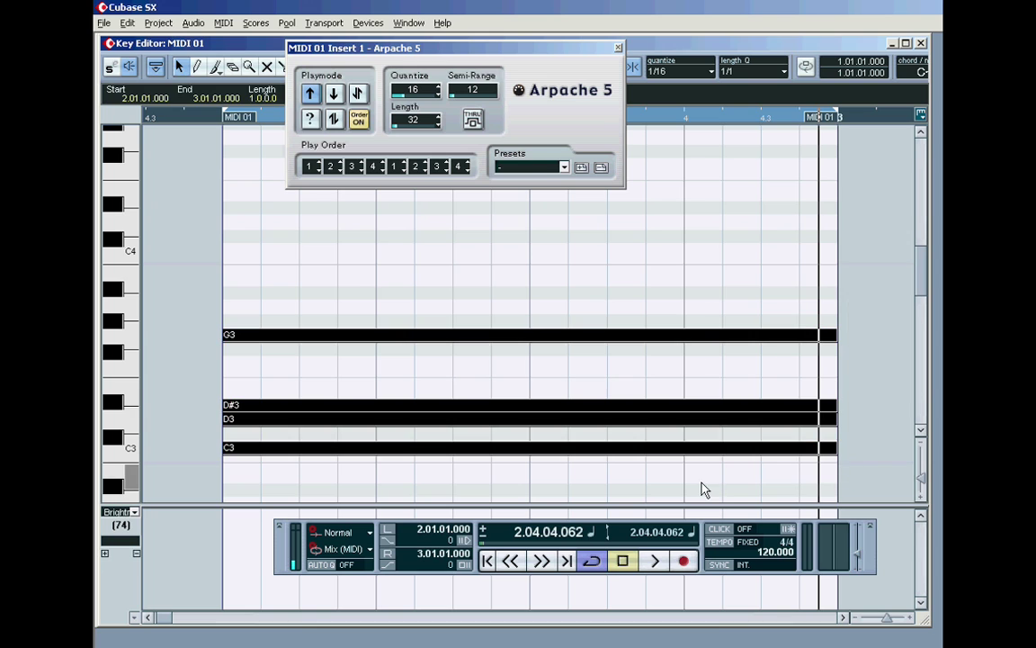
left_click(784, 71)
left_click(749, 113)
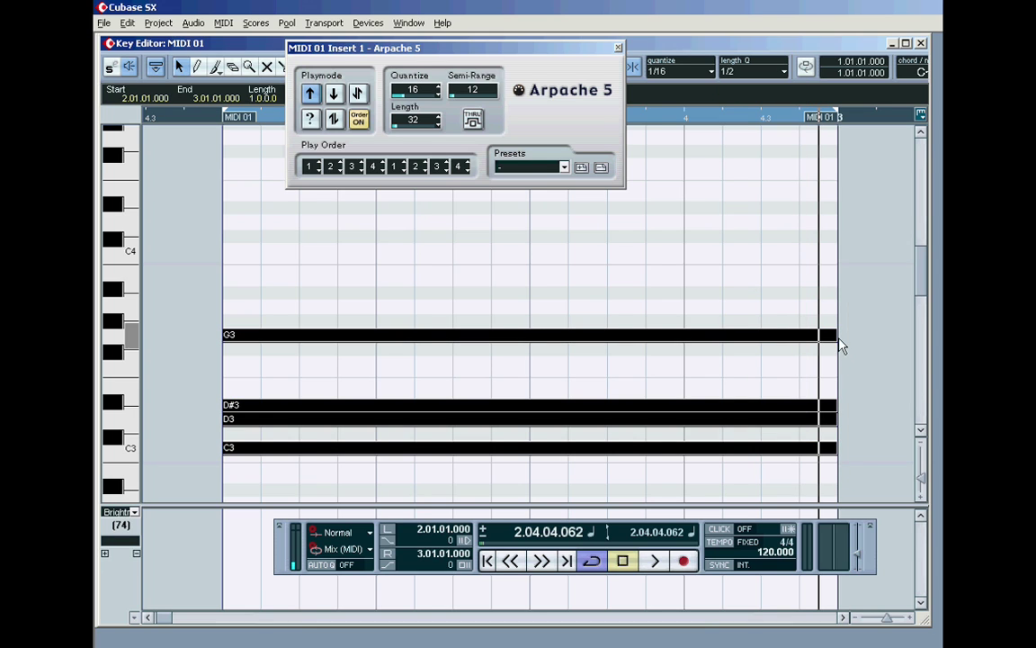
left_click_drag(836, 337, 580, 340)
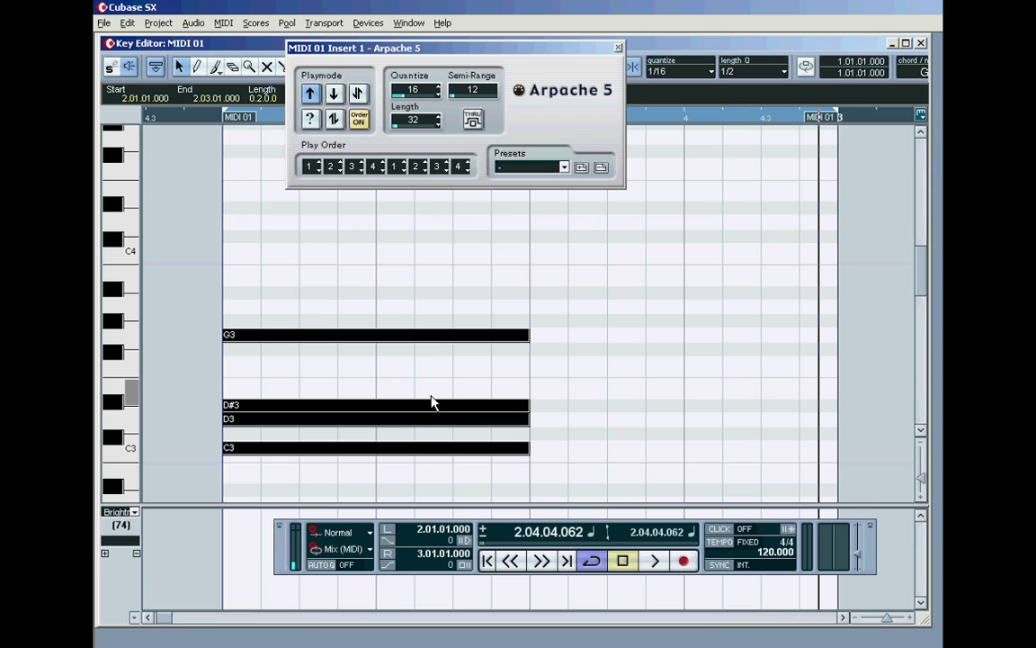
Copy the chord to beat 3 and play back both half-bar chords
left_click_drag(438, 412, 675, 413)
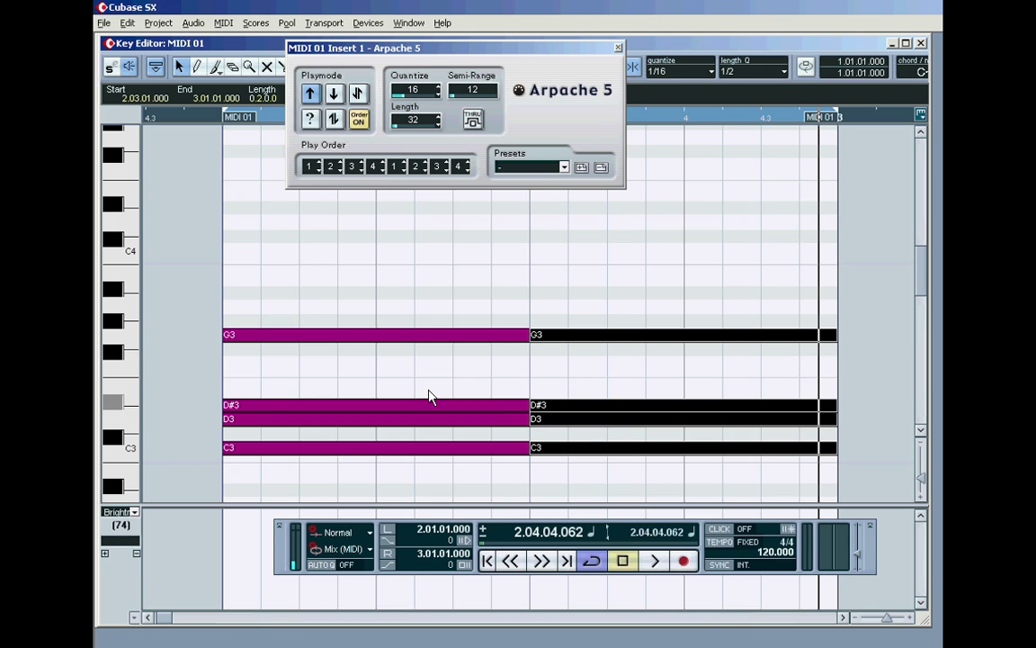
left_click(390, 531)
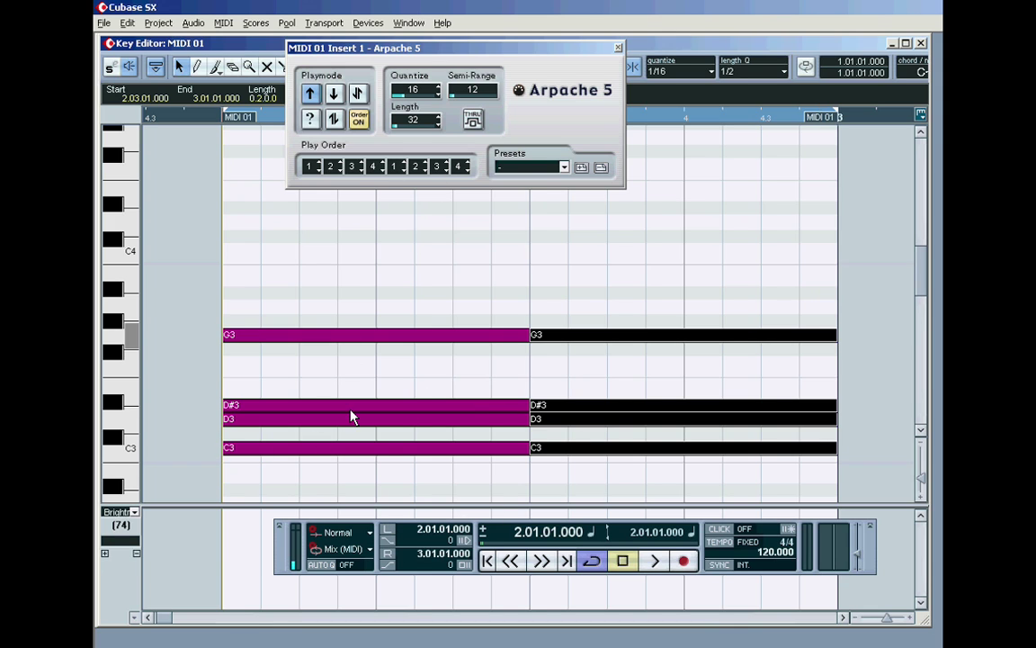
left_click(654, 561)
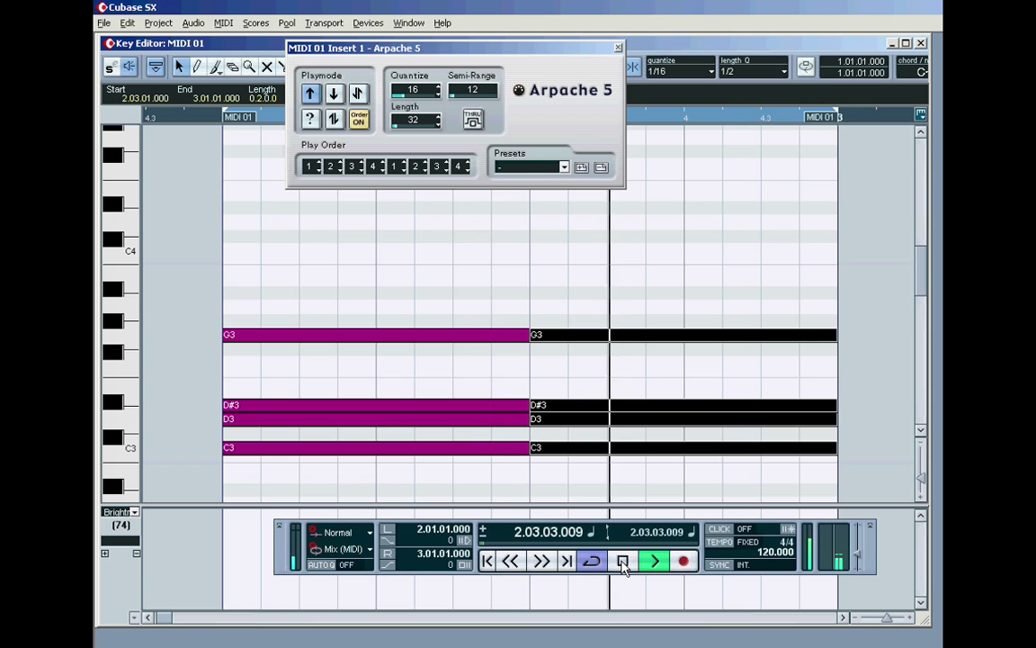
left_click(623, 561)
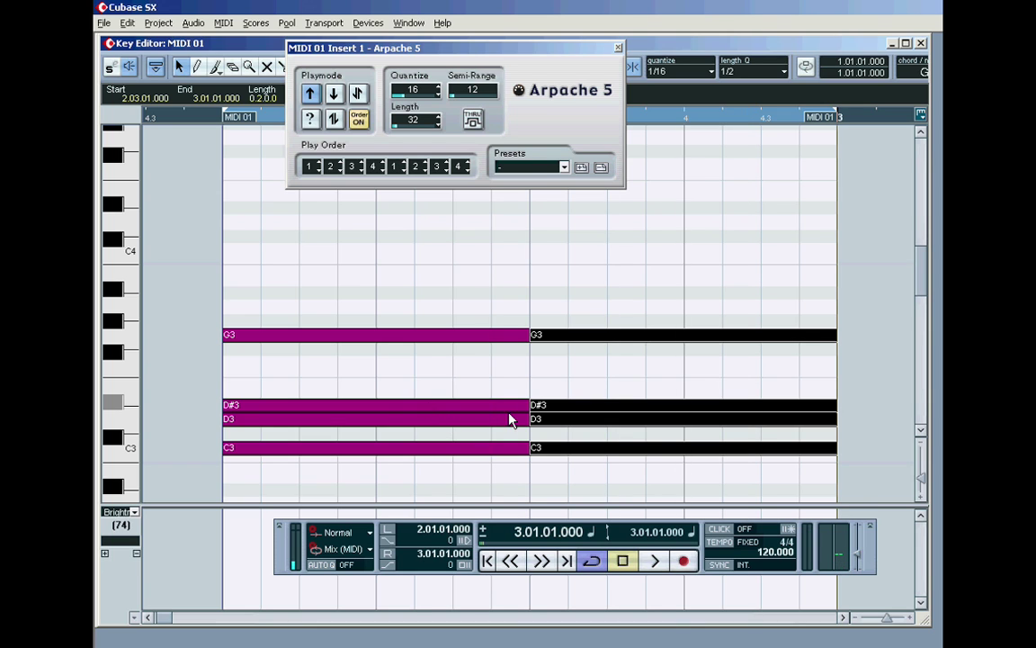
left_click(445, 411)
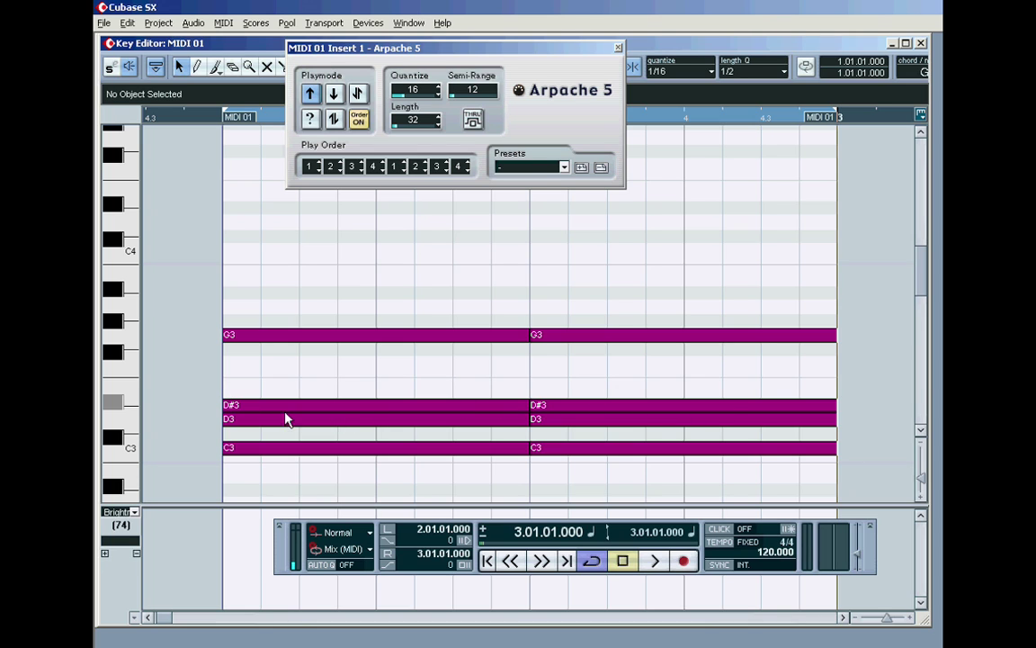
Raise both D#3 notes to E3 and audition the chord from the cycle start
left_click(373, 406)
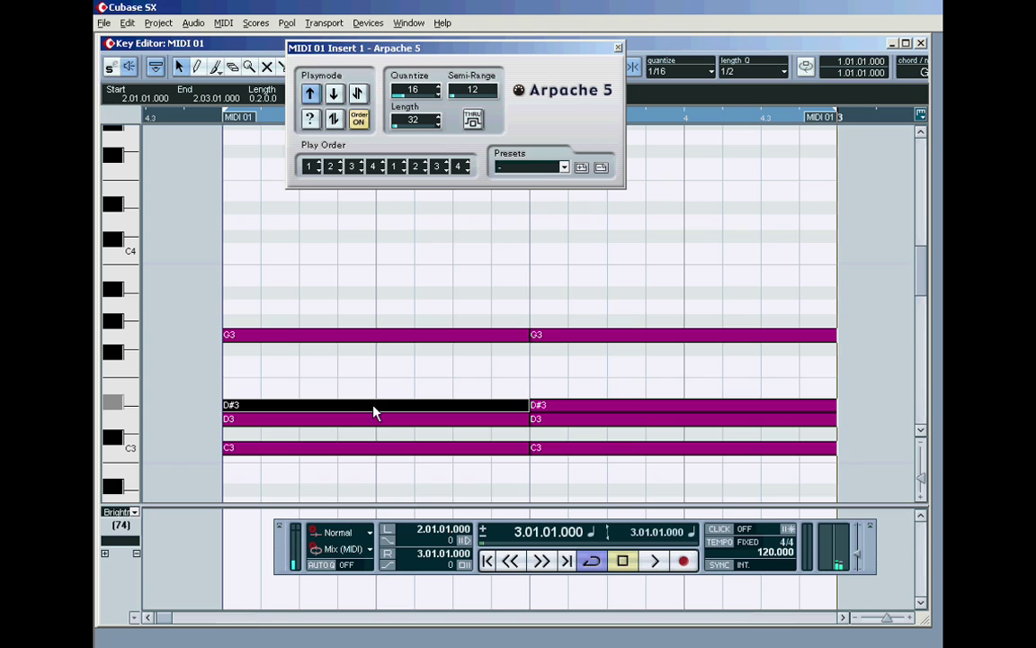
left_click(585, 407)
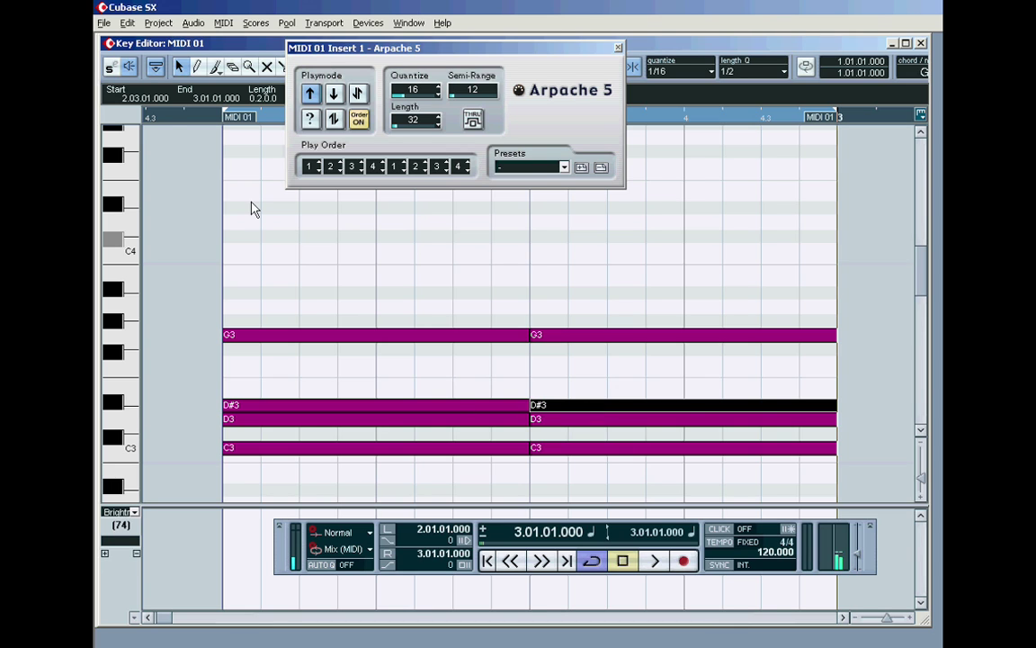
left_click(414, 407)
left_click(549, 407, "shift")
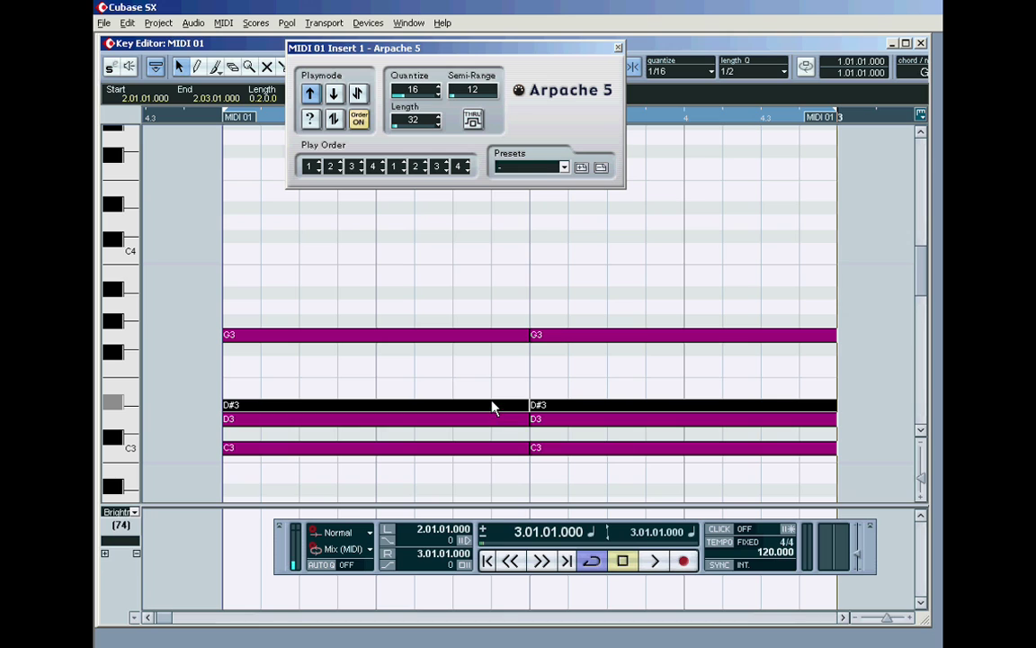
left_click_drag(492, 405, 499, 389)
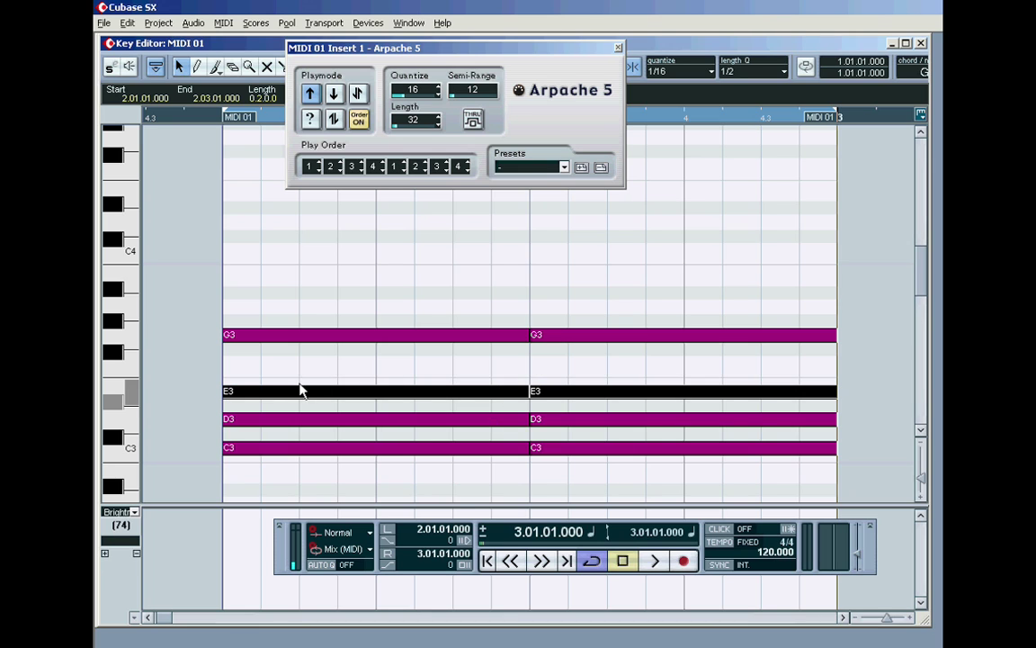
key("KP_1")
left_click(653, 562)
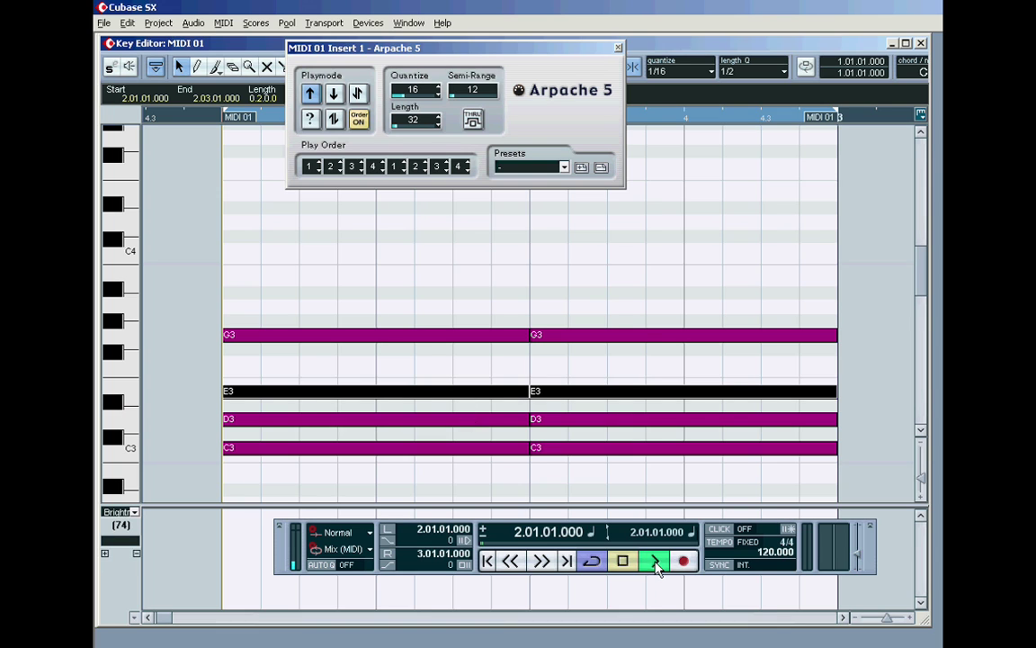
left_click(622, 561)
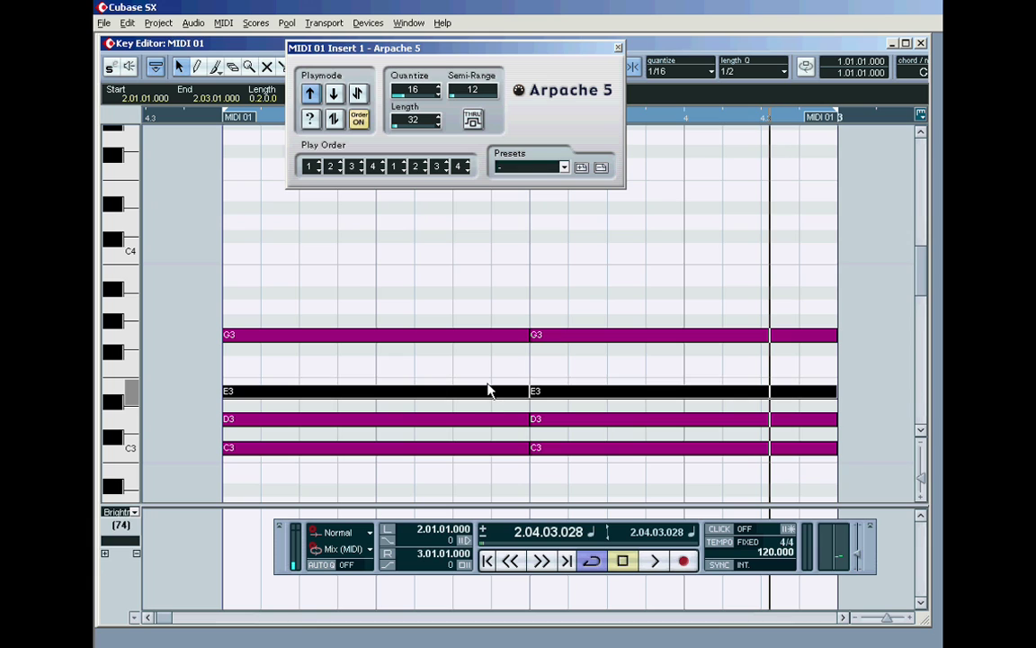
Try the notes at F3, return them to D#3, and close the Key Editor
left_click_drag(489, 390, 492, 380)
left_click(653, 561)
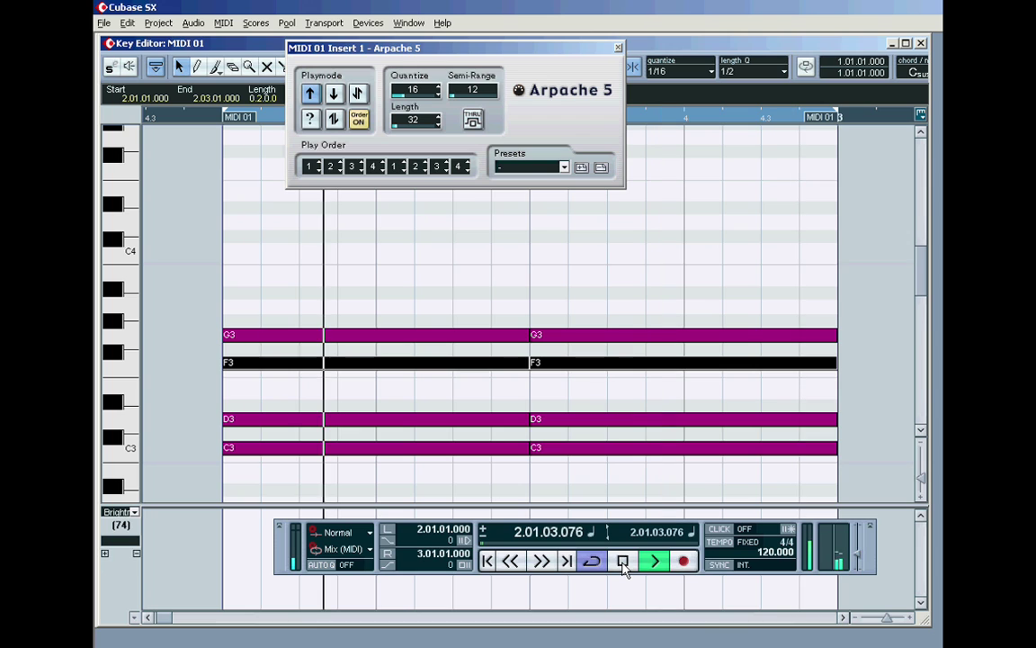
left_click(622, 561)
left_click_drag(495, 366, 500, 407)
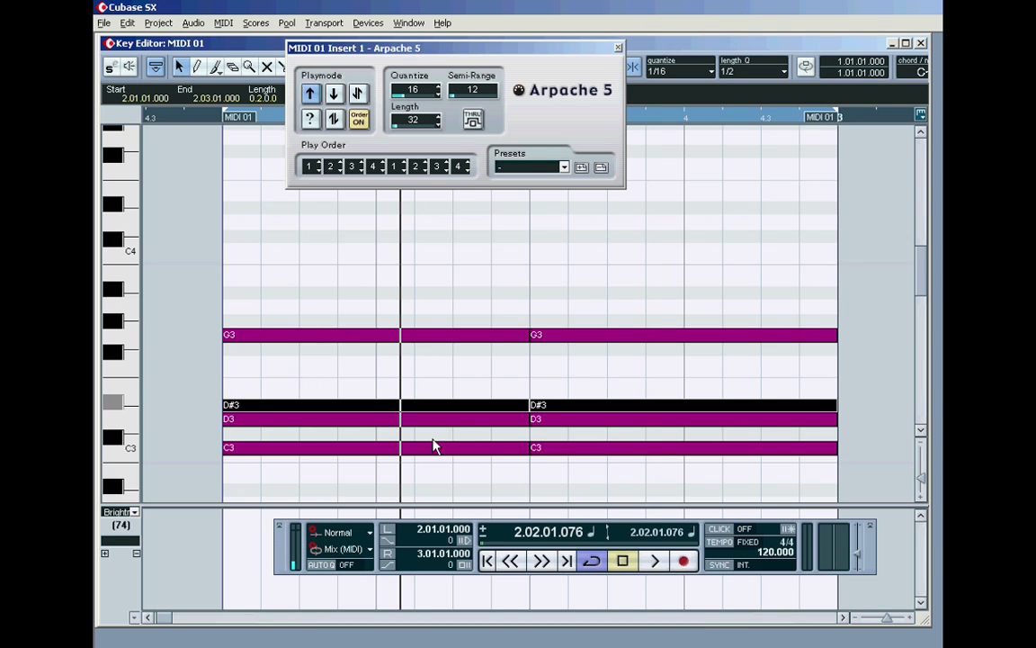
left_click(921, 43)
Set Snap to 1/1 and copy the MIDI 01 part to bars 3 and 4
left_click_drag(521, 45, 669, 330)
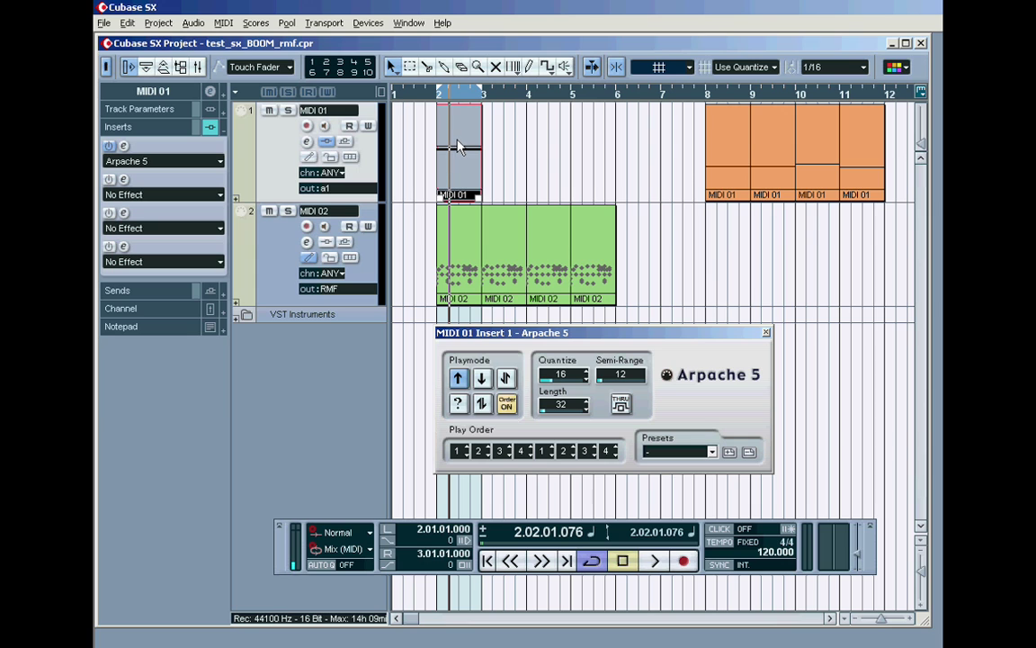
left_click_drag(475, 137, 508, 149)
left_click(811, 70)
left_click(821, 79)
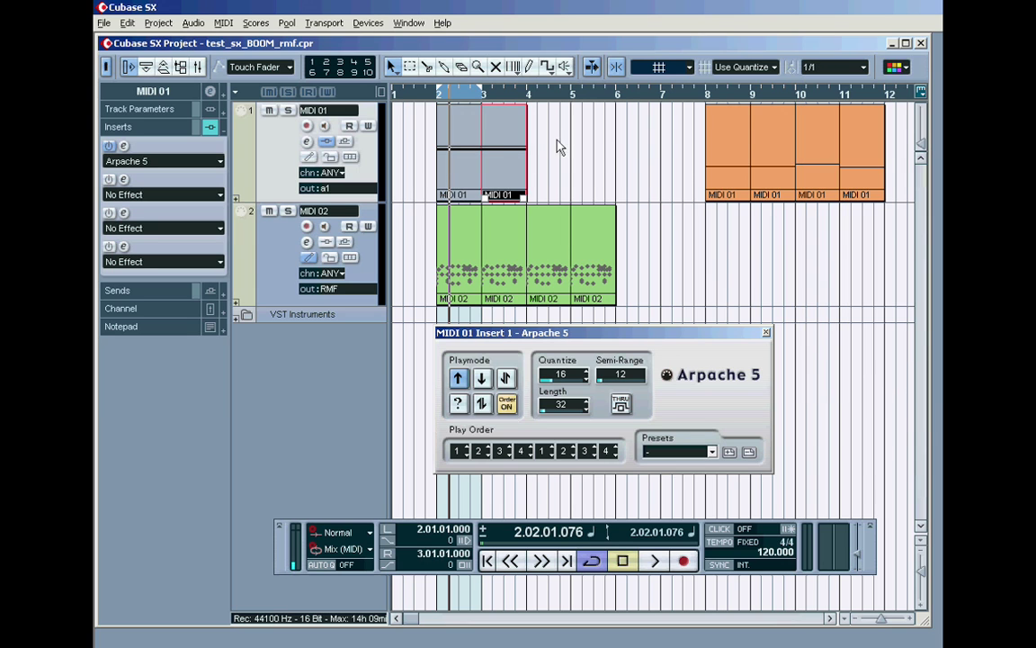
left_click_drag(502, 142, 572, 121)
Extend the cycle to bars 2–6 and play the four bars from bar 2
left_click_drag(438, 90, 615, 90)
left_click(909, 619)
left_click(910, 620)
left_click(911, 621)
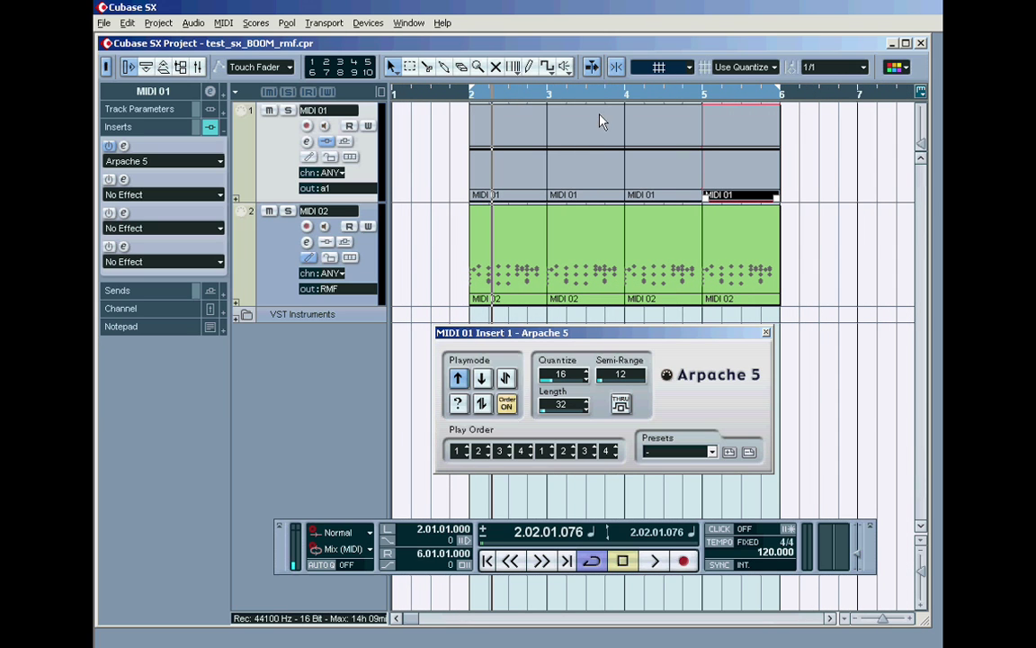
left_click(510, 153)
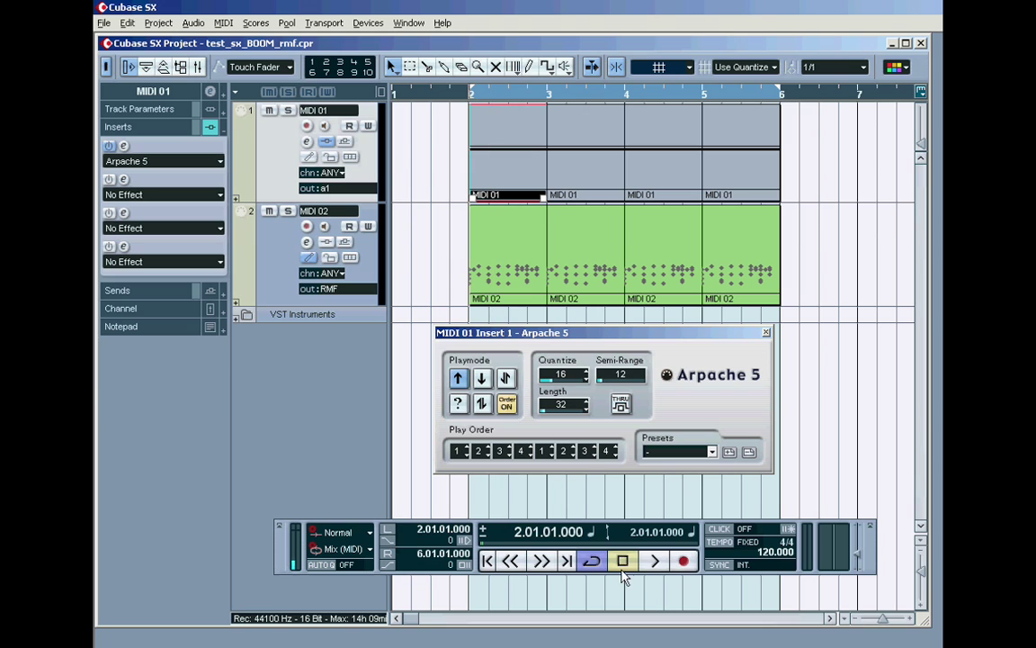
key("space")
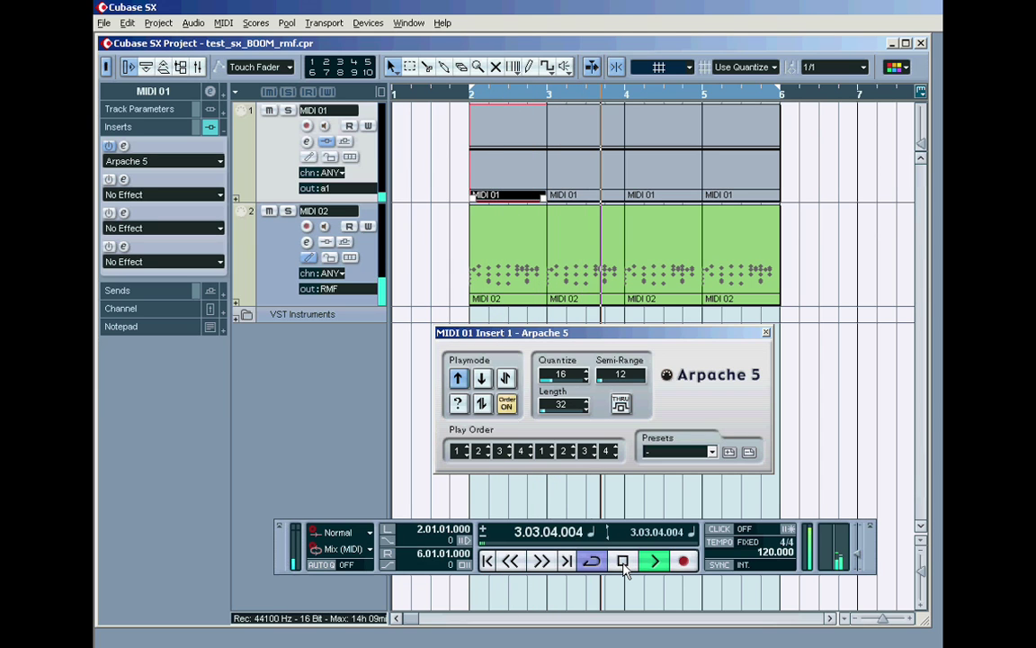
left_click(622, 561)
Raise the MIDI 01 part's D#3 notes to E3 in the Key Editor
double_click(651, 135)
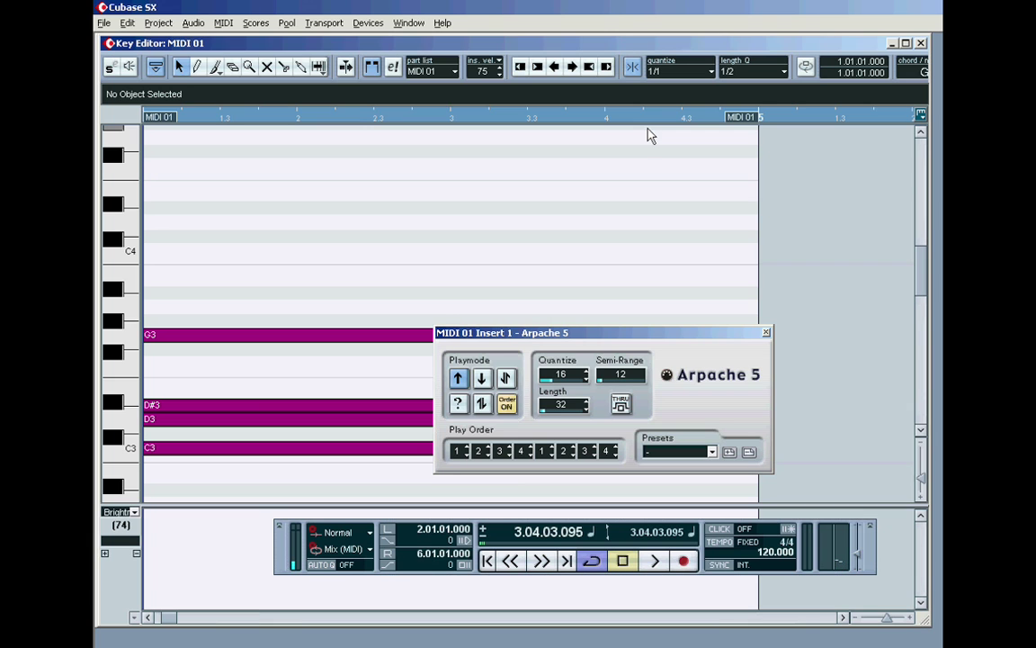
left_click_drag(544, 333, 697, 167)
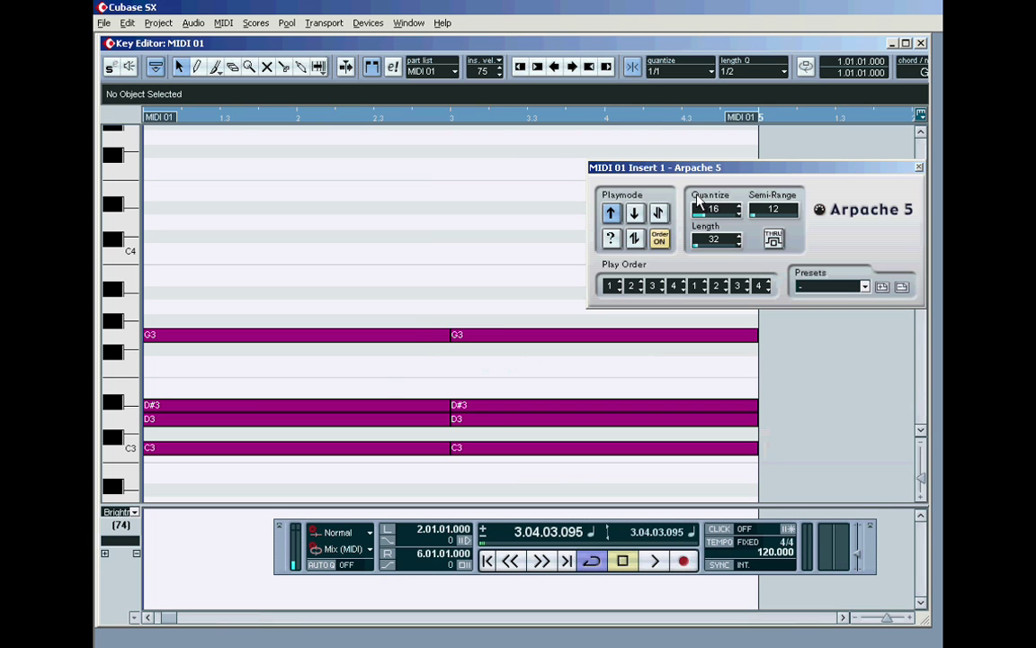
left_click_drag(225, 384, 539, 411)
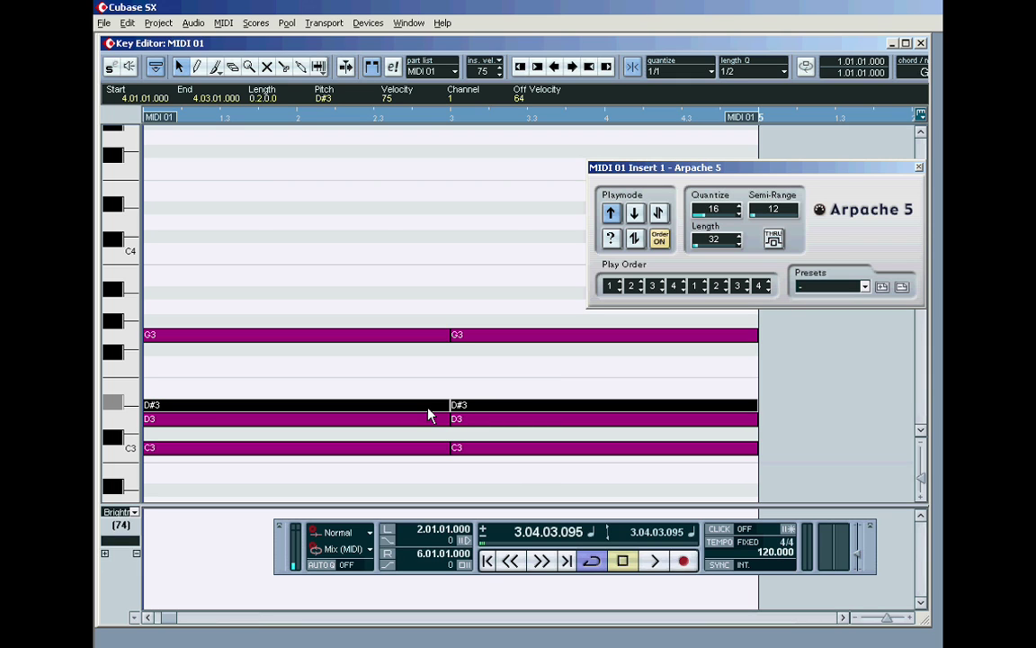
left_click_drag(429, 409, 437, 393)
left_click(921, 43)
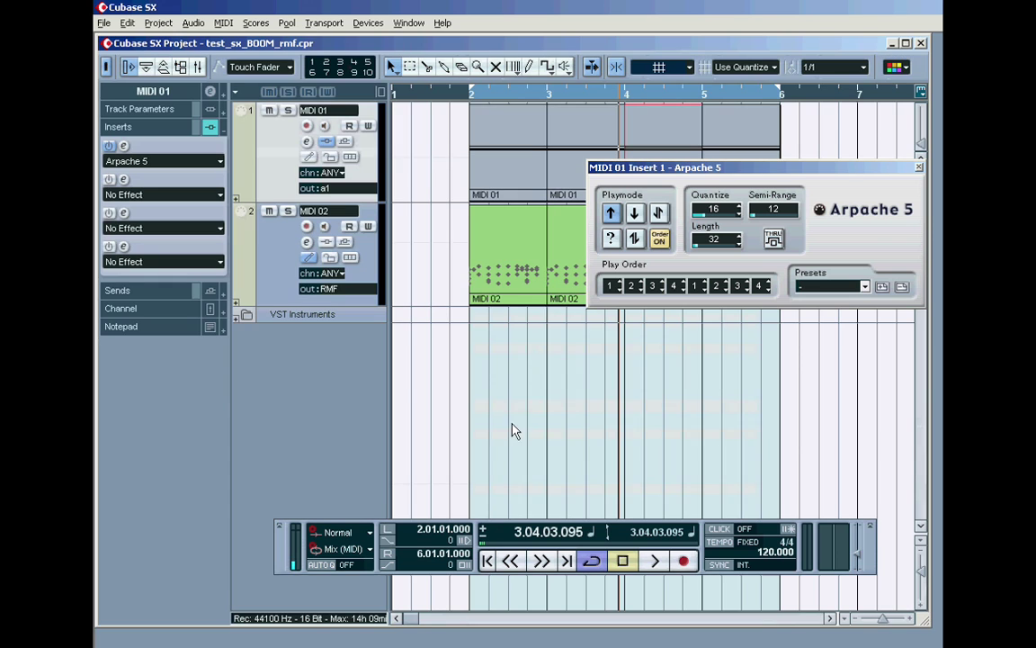
Play the loop from bar 2 and move the Arpache 5 panel below the tracks
left_click(387, 533)
left_click(655, 560)
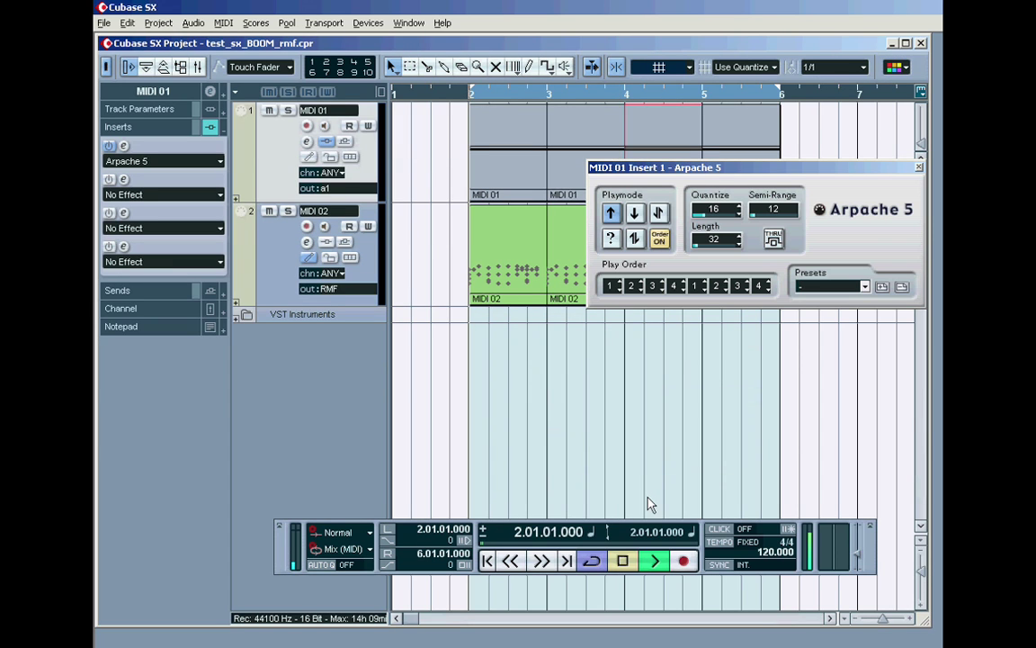
left_click_drag(726, 167, 660, 331)
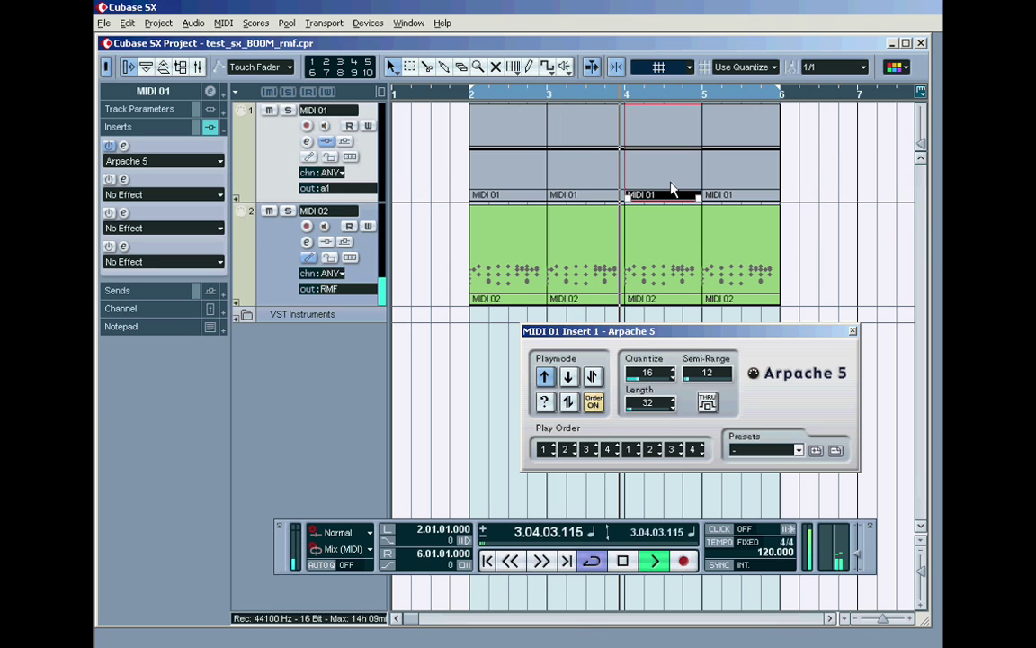
Stop playback and lower the MIDI 01 part's E3 note to D#3
key("space")
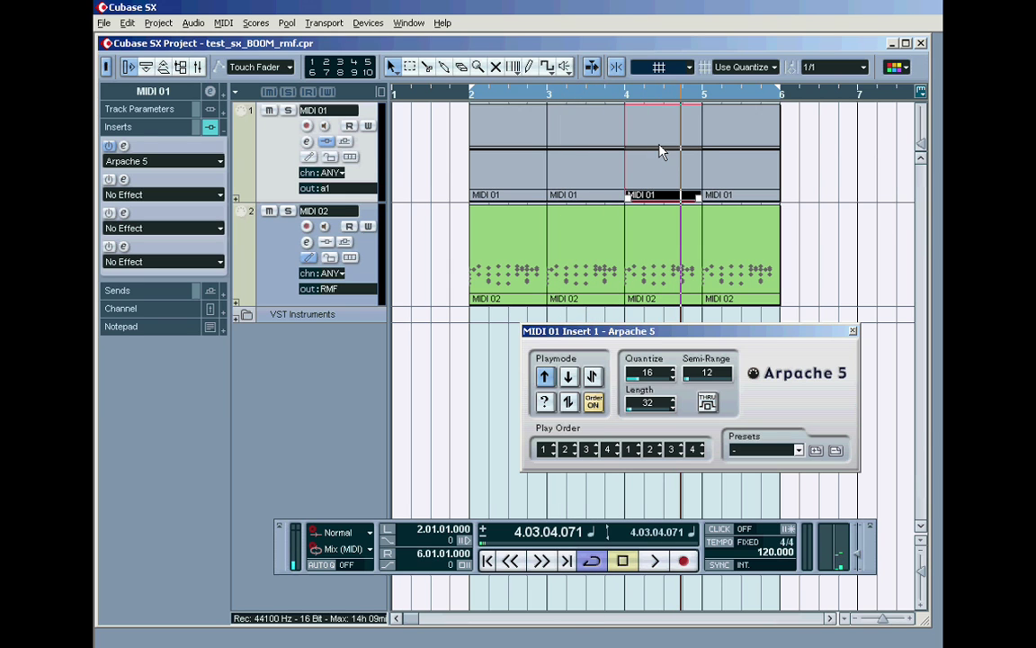
double_click(661, 153)
left_click_drag(393, 365, 426, 411)
left_click_drag(342, 305, 403, 321)
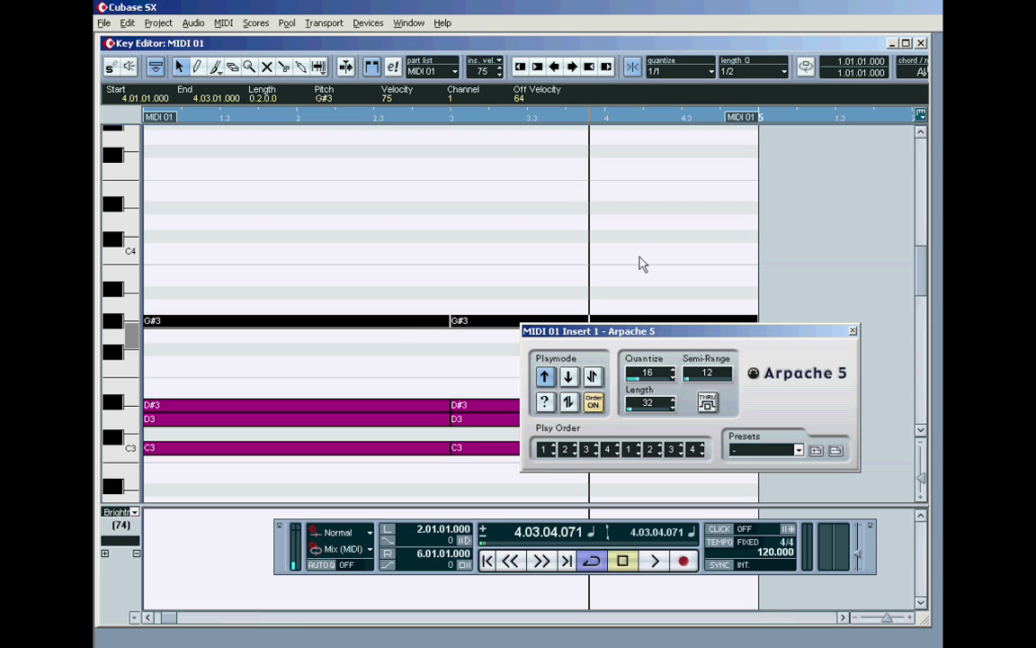
left_click(920, 42)
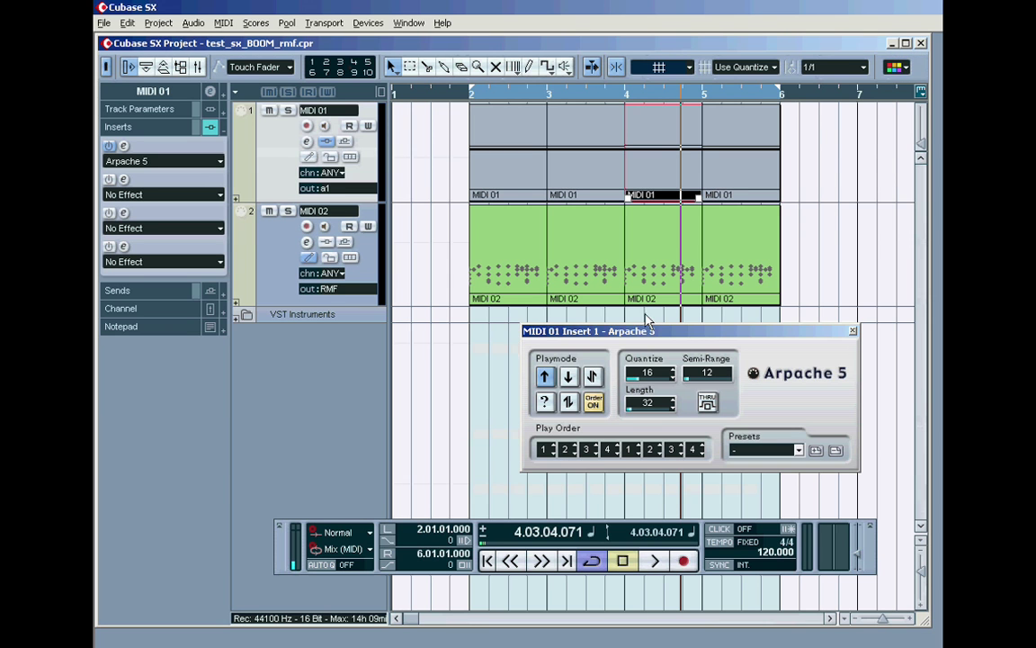
Play the loop from bar 2, then stop
left_click(388, 530)
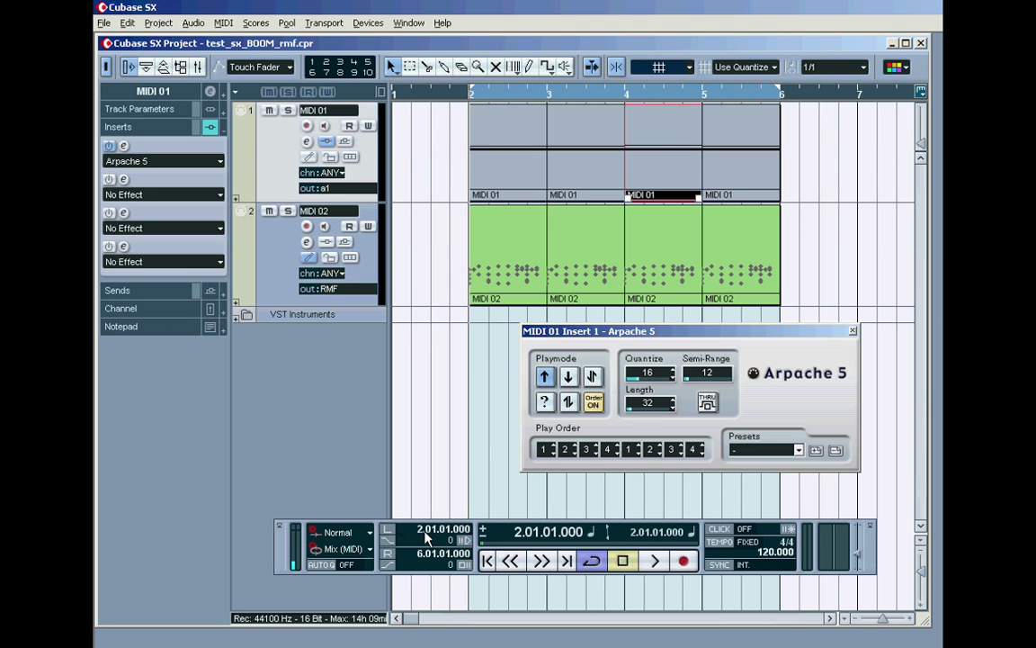
left_click(652, 562)
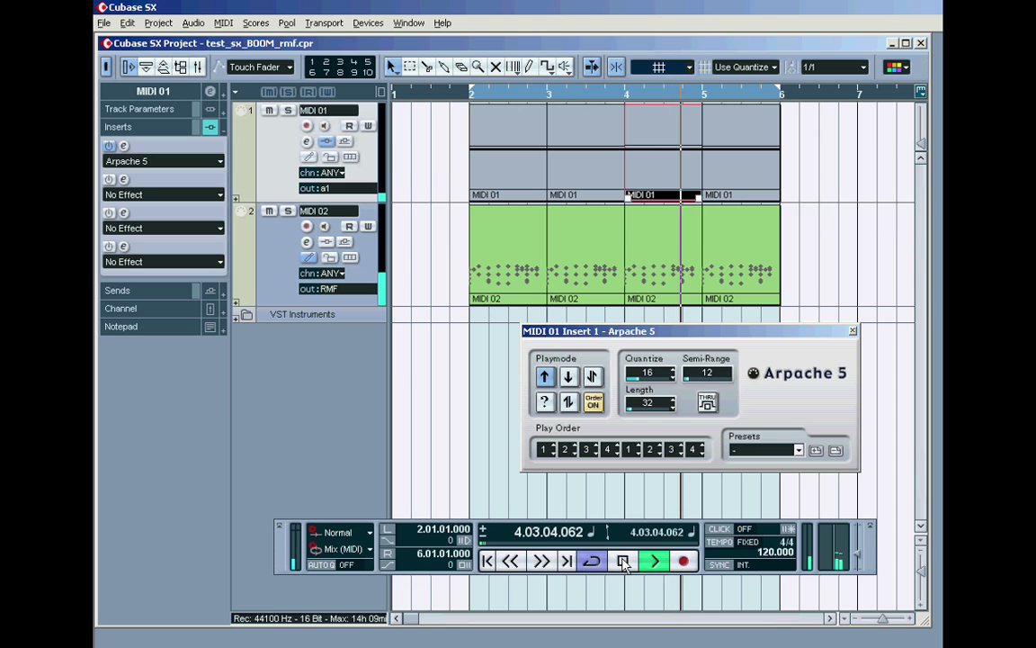
left_click(623, 561)
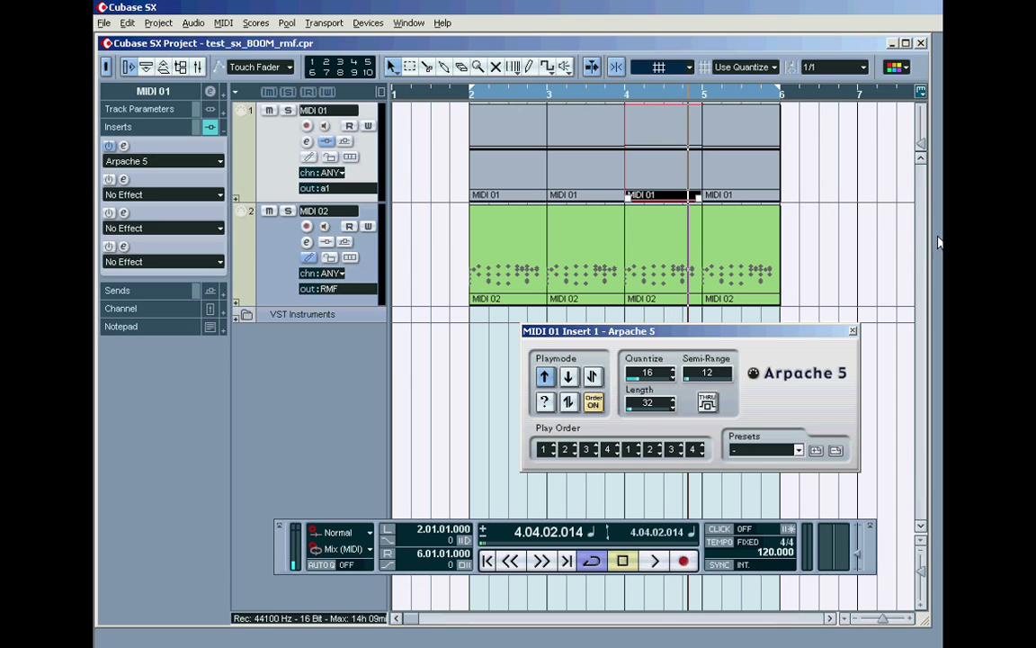
Make the track rows taller and raise the MIDI 01 part's G3 note to G#3
left_click(922, 613)
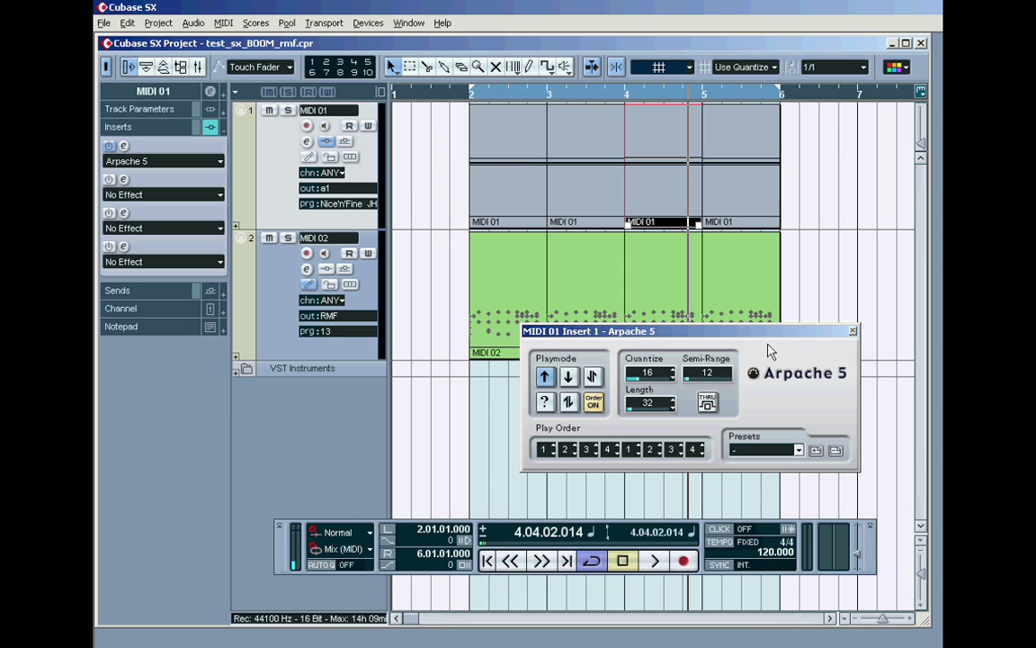
left_click_drag(754, 376, 723, 422)
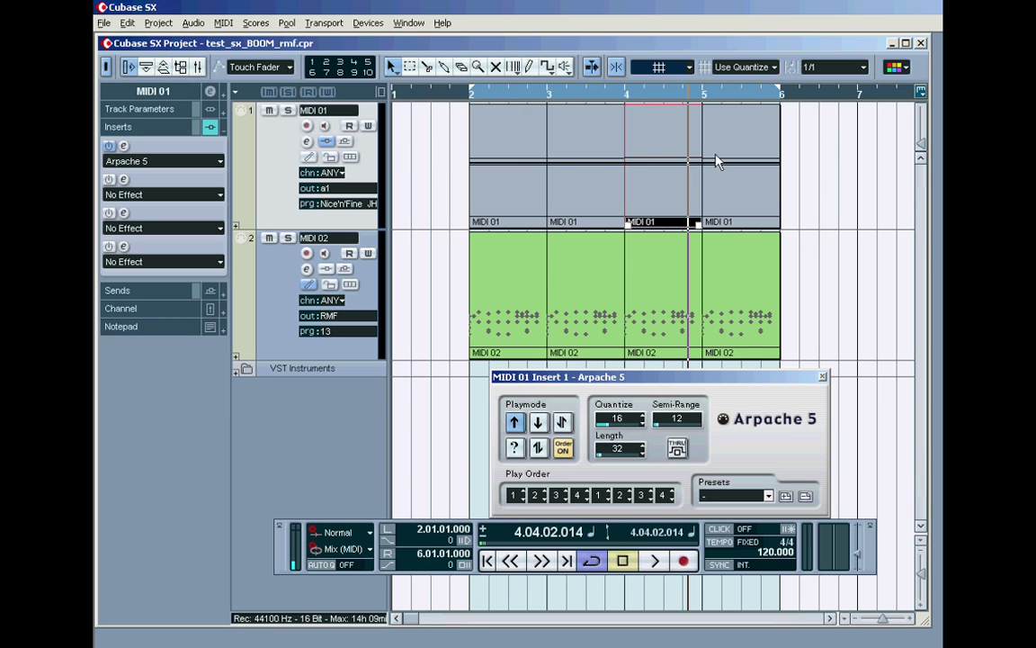
double_click(656, 144)
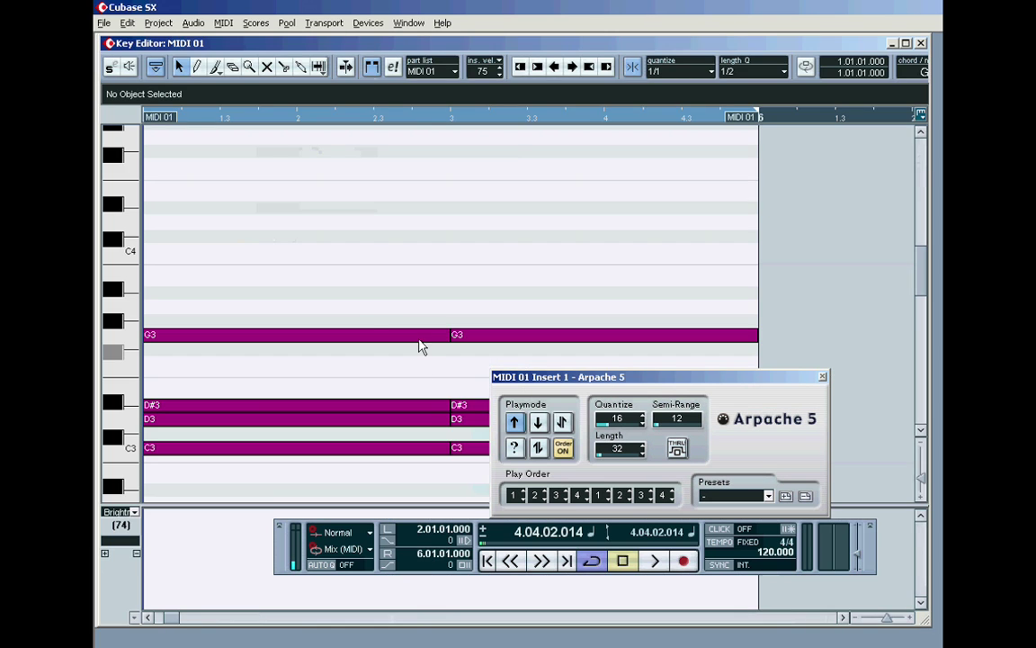
left_click_drag(353, 294, 535, 358)
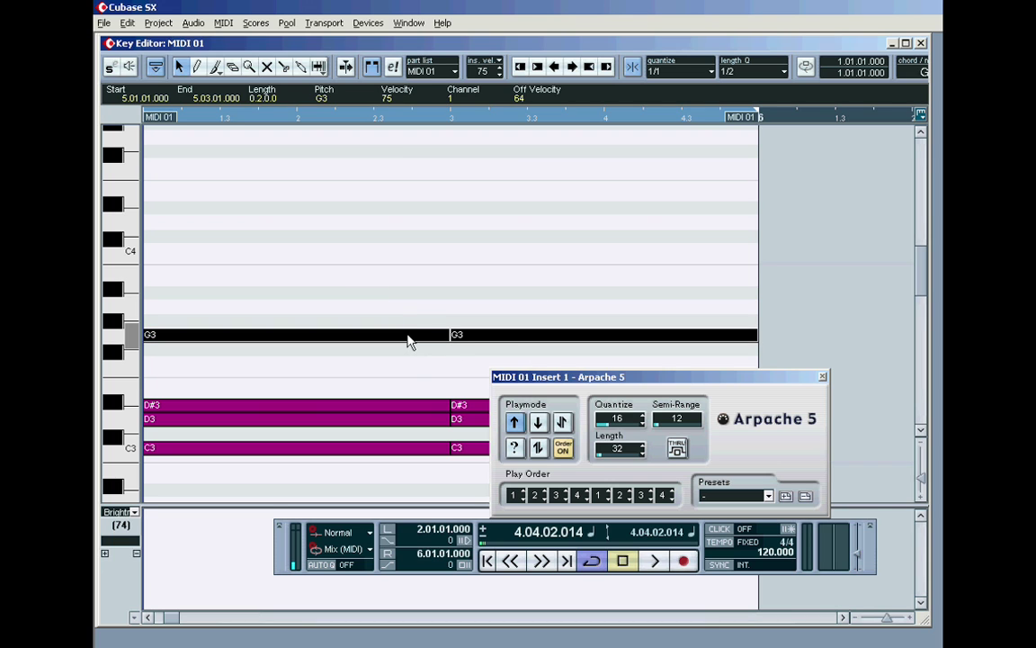
mouse_move(412, 334)
left_mouse_down()
mouse_move(412, 306)
mouse_move(412, 320)
left_mouse_up()
left_click(920, 43)
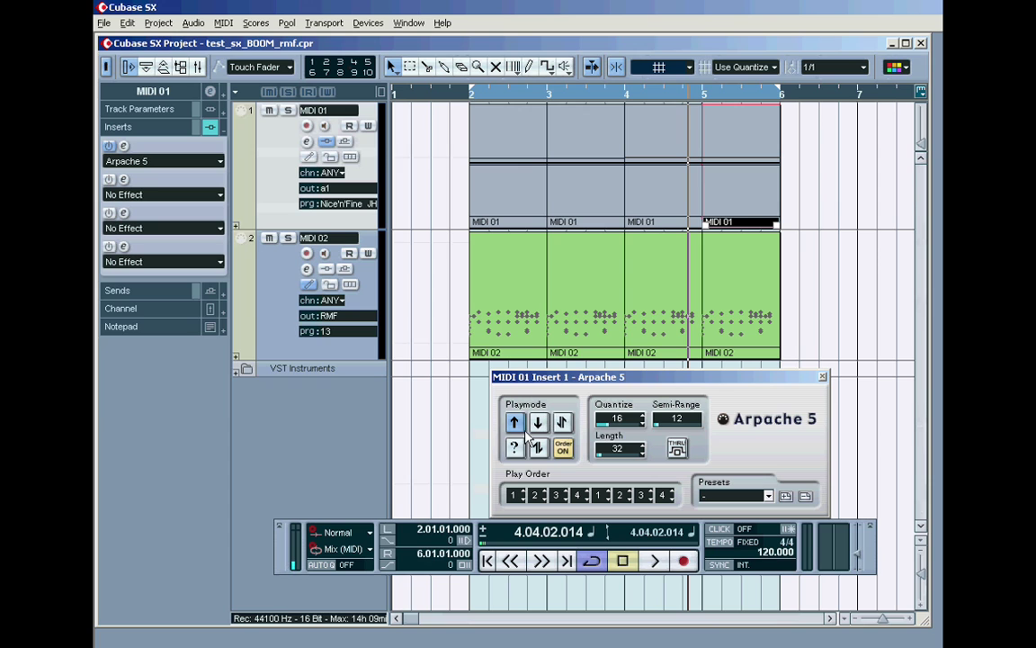
Play the edited loop from bar 2, stop it, and nudge the transport panel down
left_click(387, 530)
left_click(655, 560)
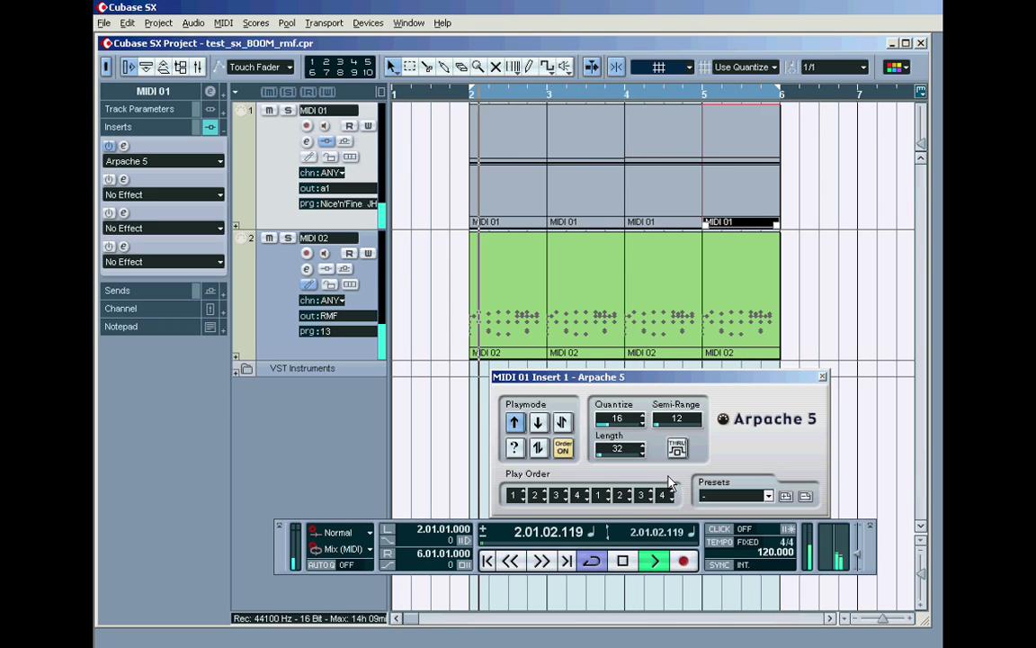
key("space")
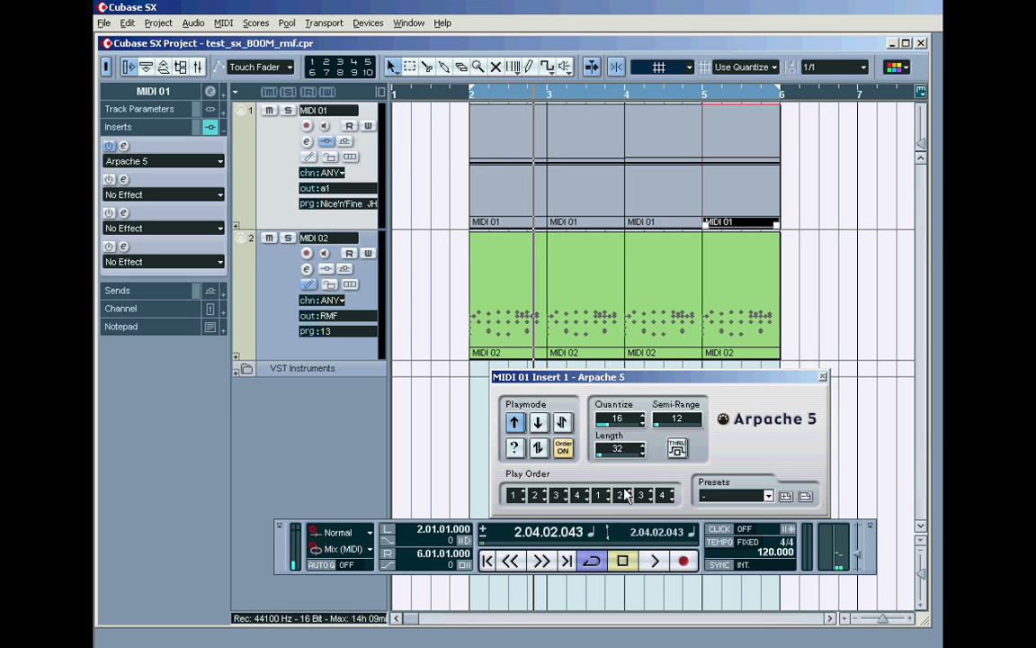
left_click_drag(481, 532, 483, 543)
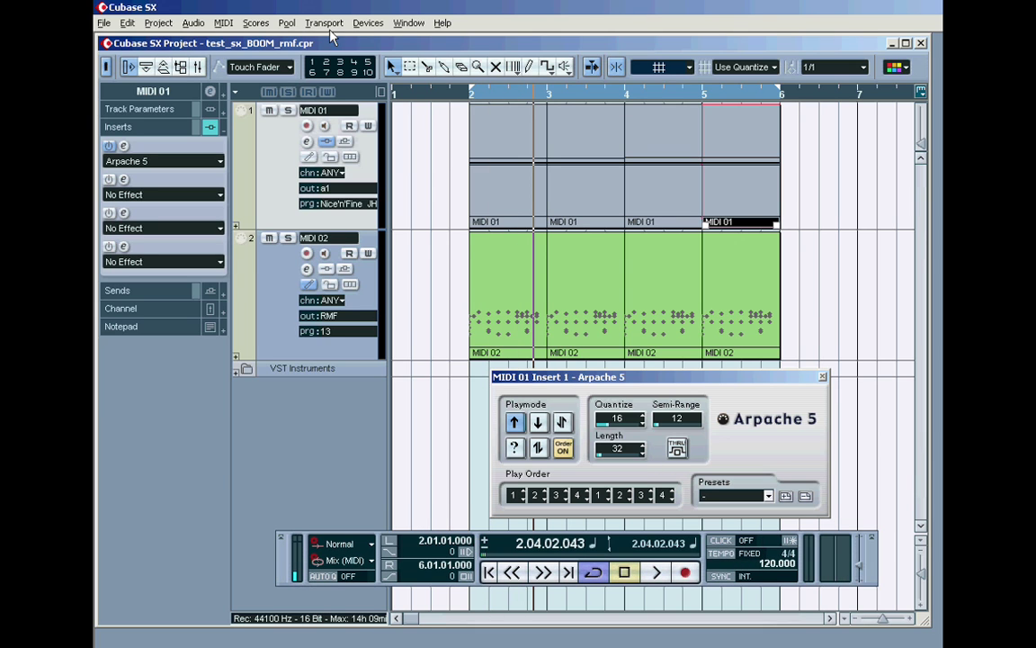
Open the a1 synth's editor from the VST Instruments rack
left_click(369, 23)
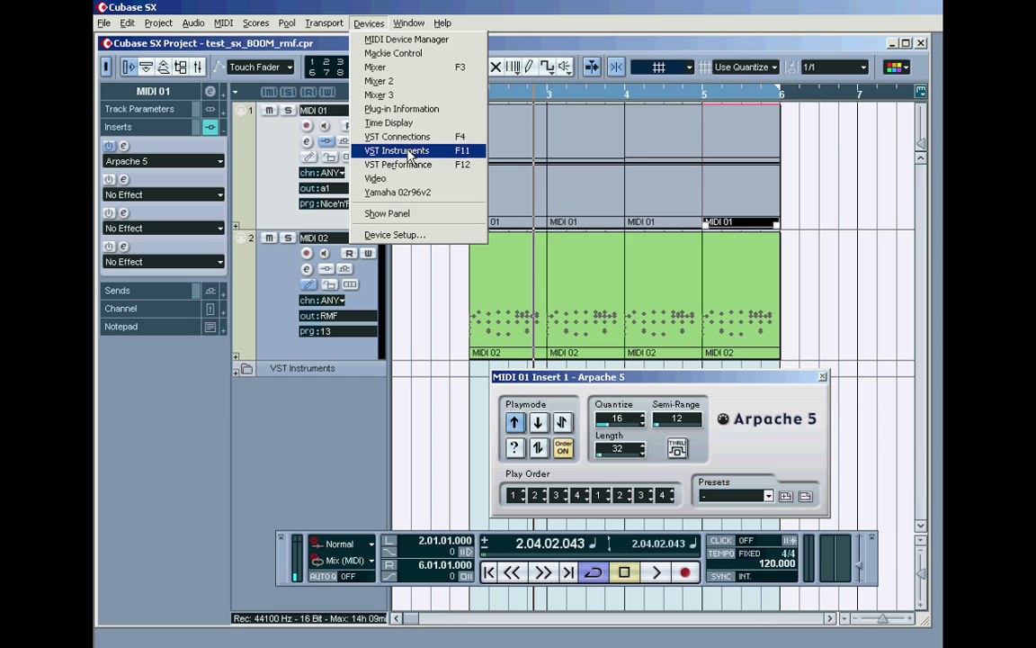
left_click(405, 151)
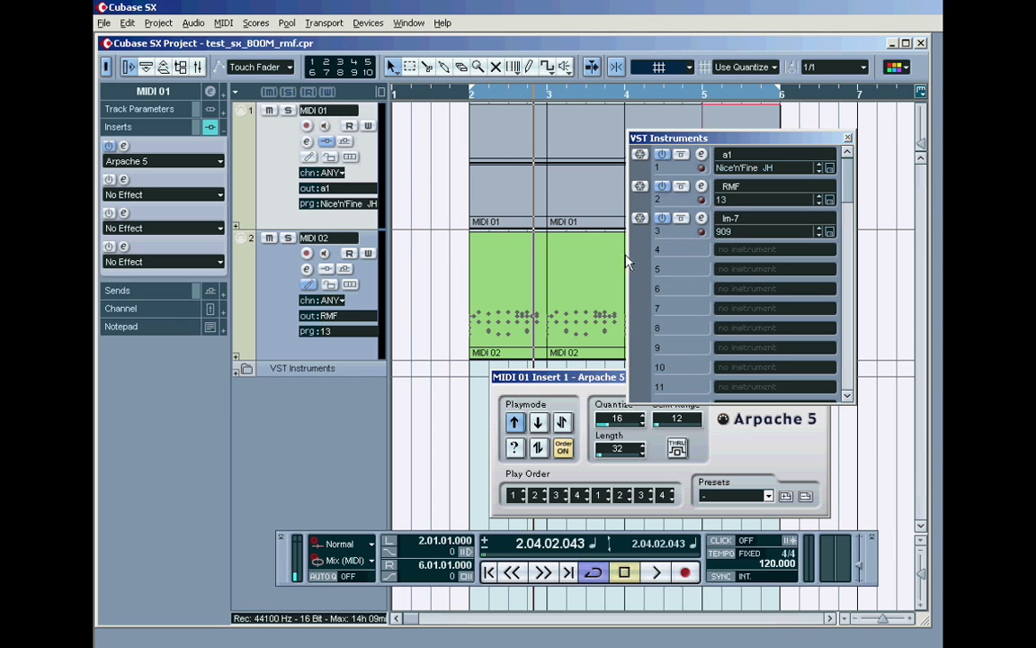
left_click(702, 156)
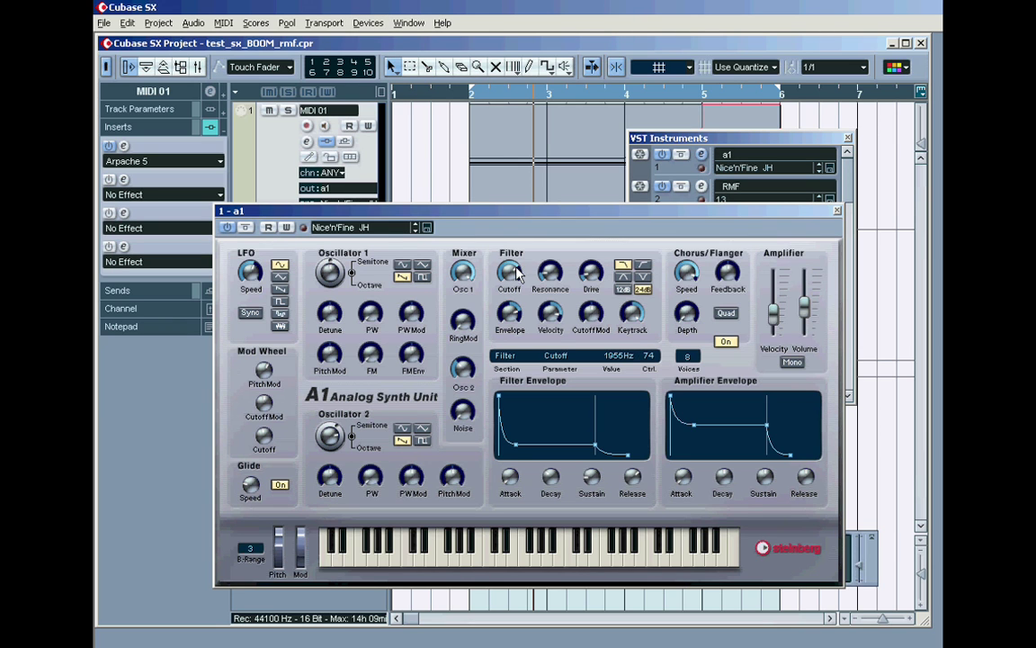
Lower the A1 filter cutoff, lengthen the filter decay and drop amp sustain to about 27%
left_click_drag(516, 275, 513, 270)
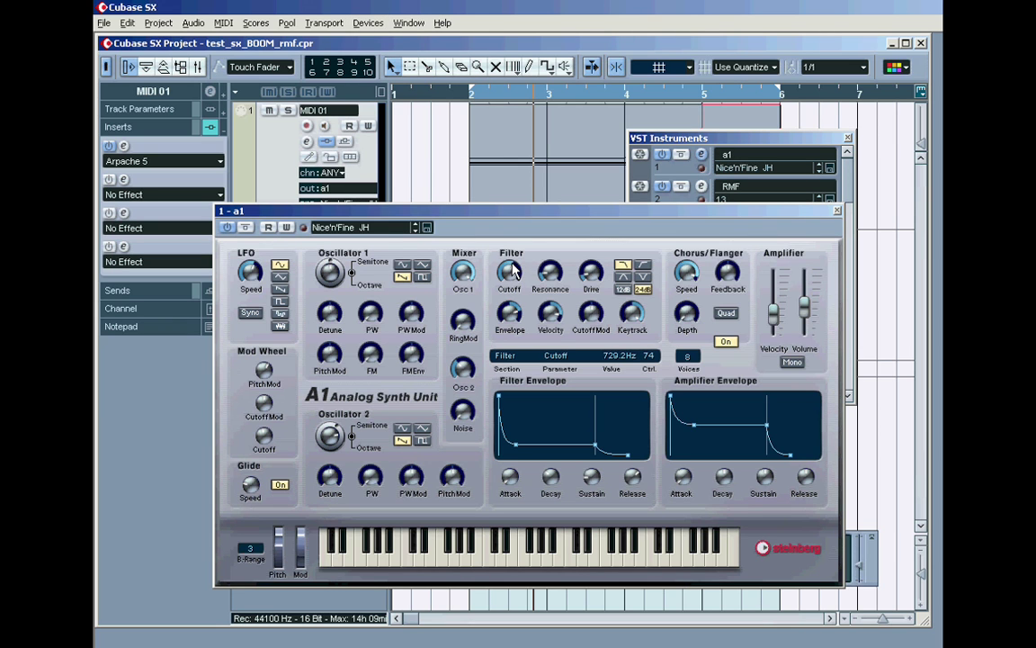
left_click(516, 446)
left_click_drag(516, 445, 520, 446)
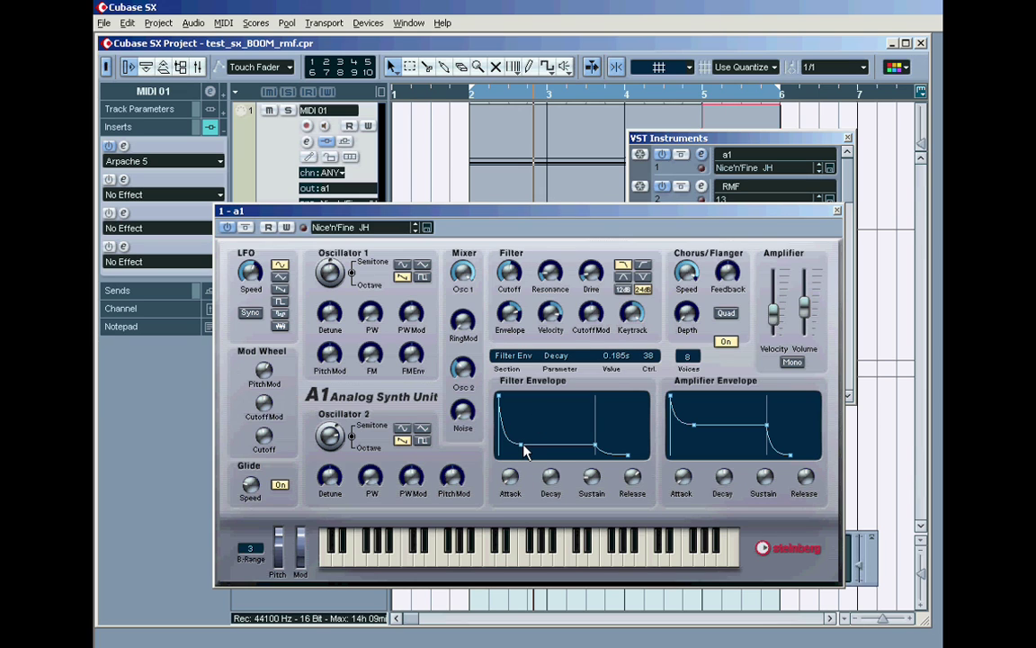
left_click(728, 447)
left_click(695, 425)
left_click_drag(767, 426, 768, 441)
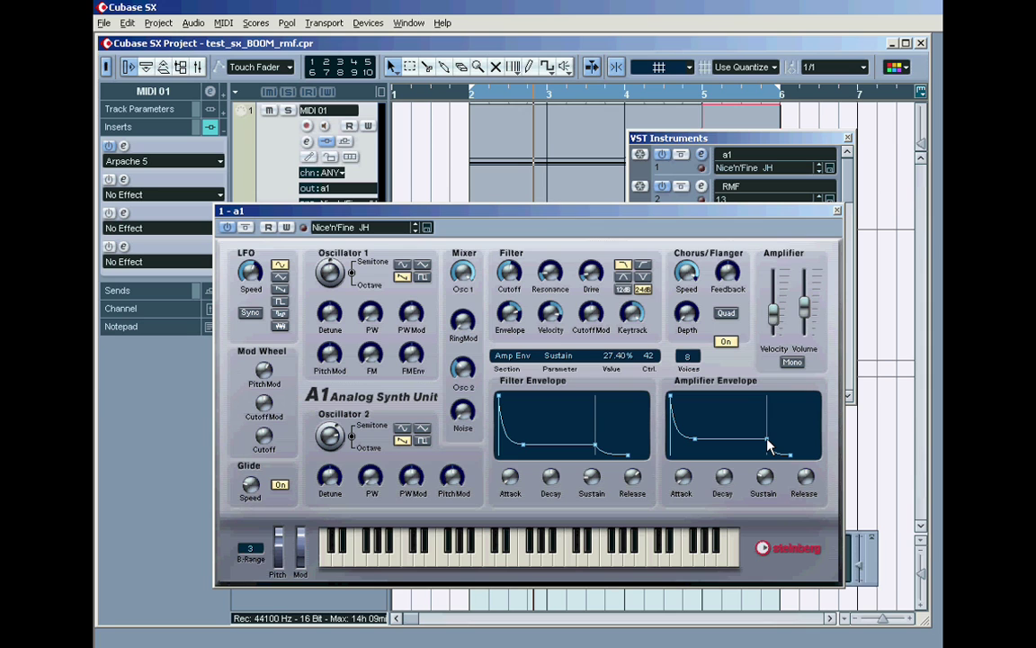
left_click(836, 211)
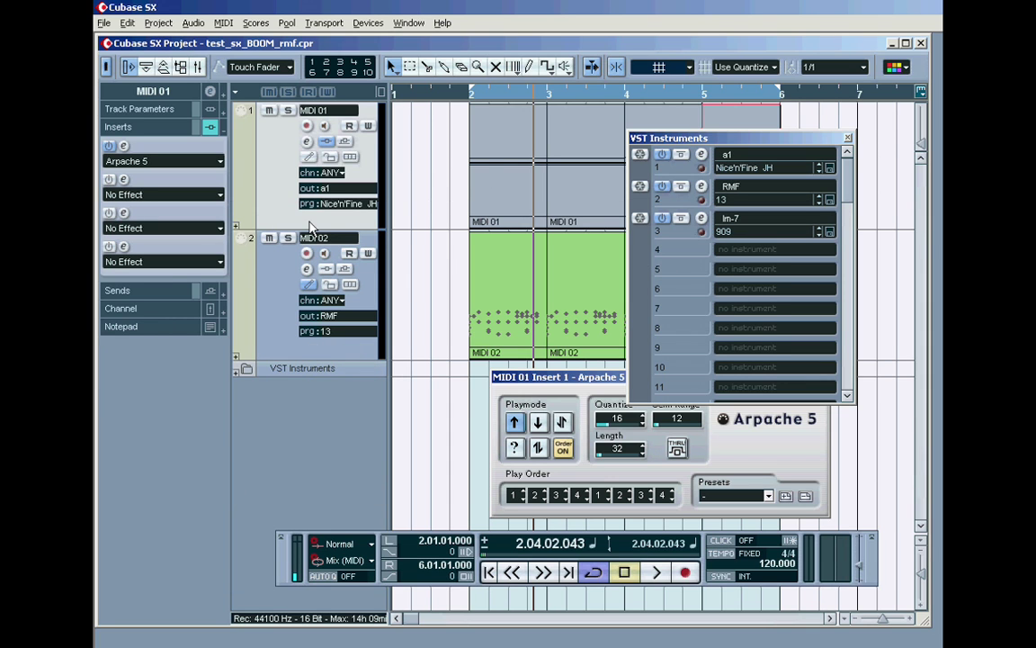
Move the VST Instruments list over the inspector, audition the loop from bar 2, and select the MIDI 02 parts in bars 3–5
left_click_drag(722, 140, 228, 200)
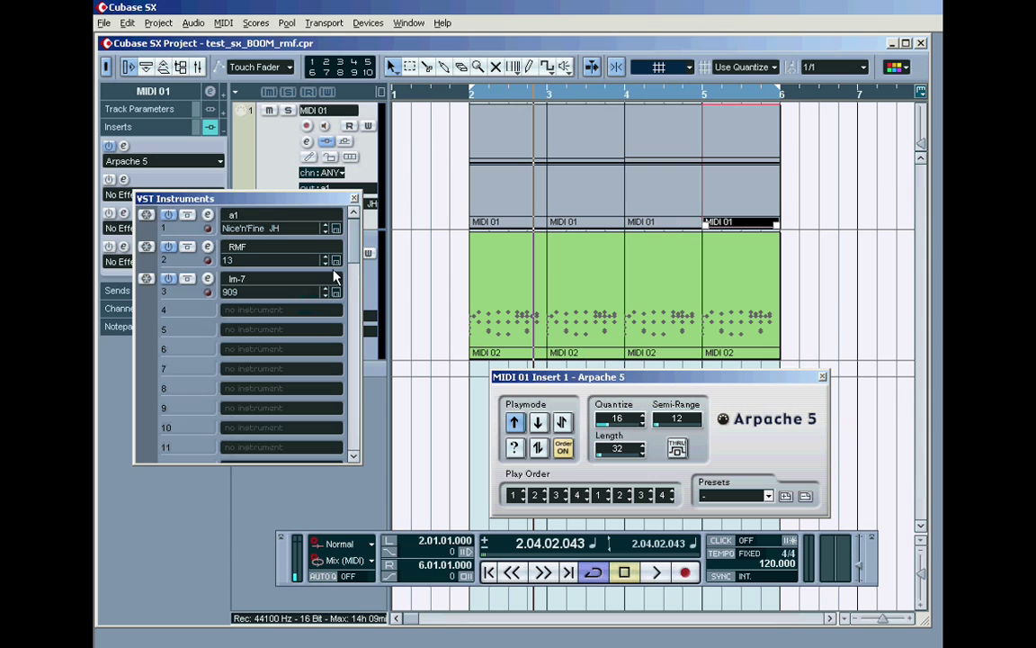
left_click(392, 542)
left_click(656, 573)
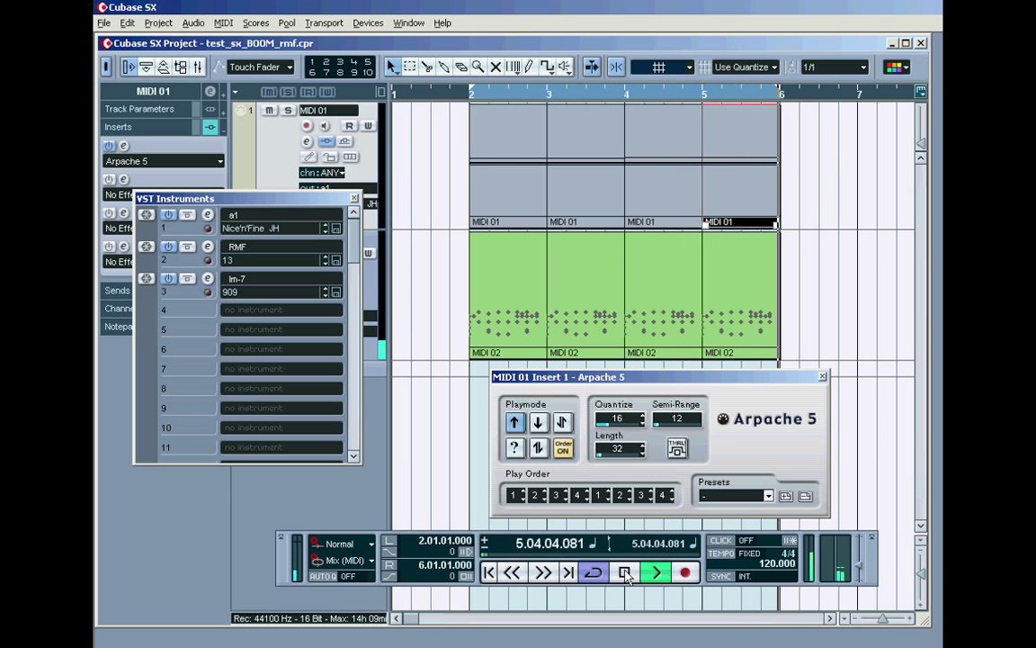
left_click(625, 573)
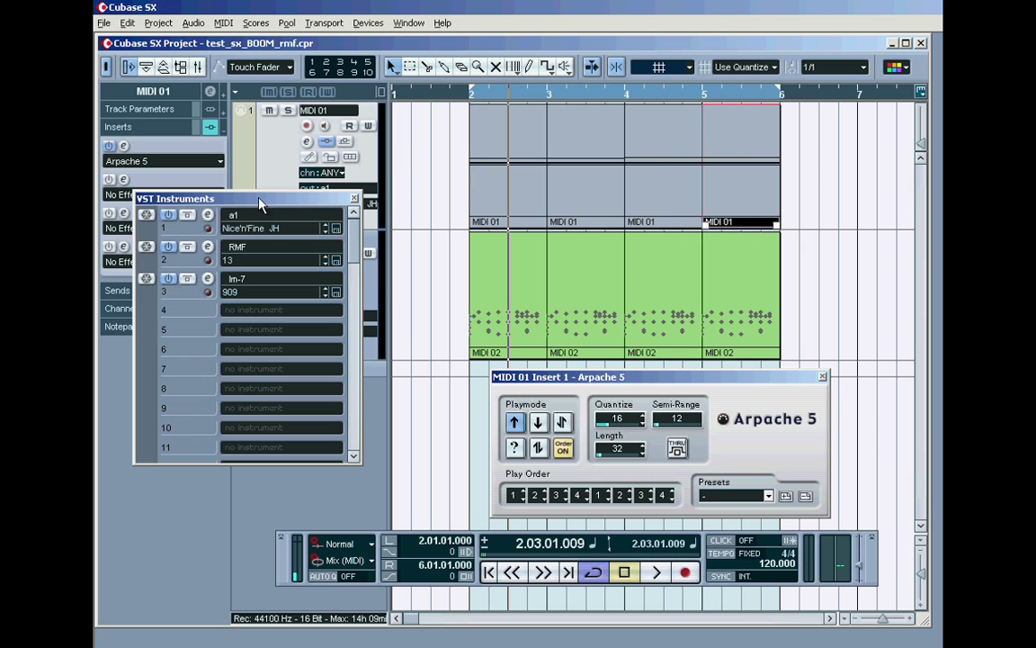
left_click_drag(262, 209, 272, 209)
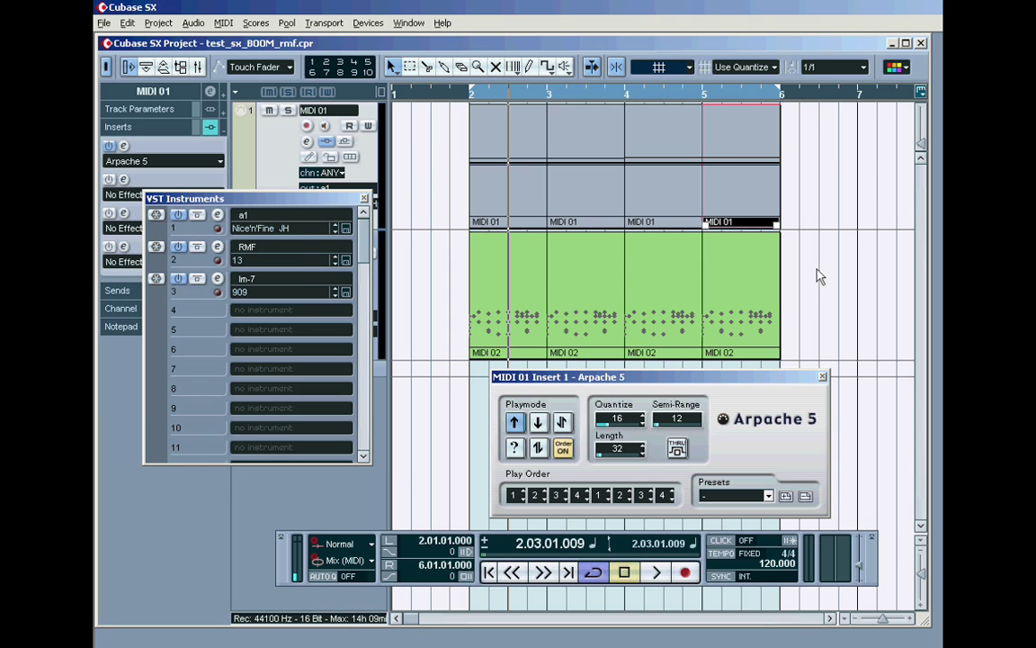
left_click_drag(817, 276, 553, 292)
Delete the extra MIDI 02 parts and open the bar-2 part in the Drum Editor
key("Delete")
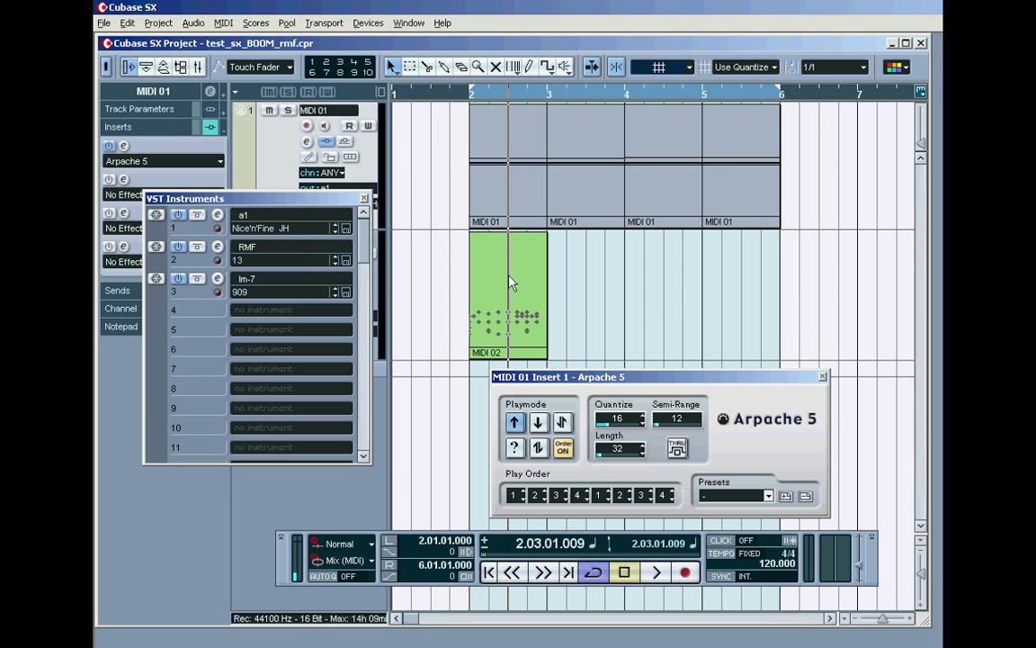
double_click(509, 283)
left_click(364, 198)
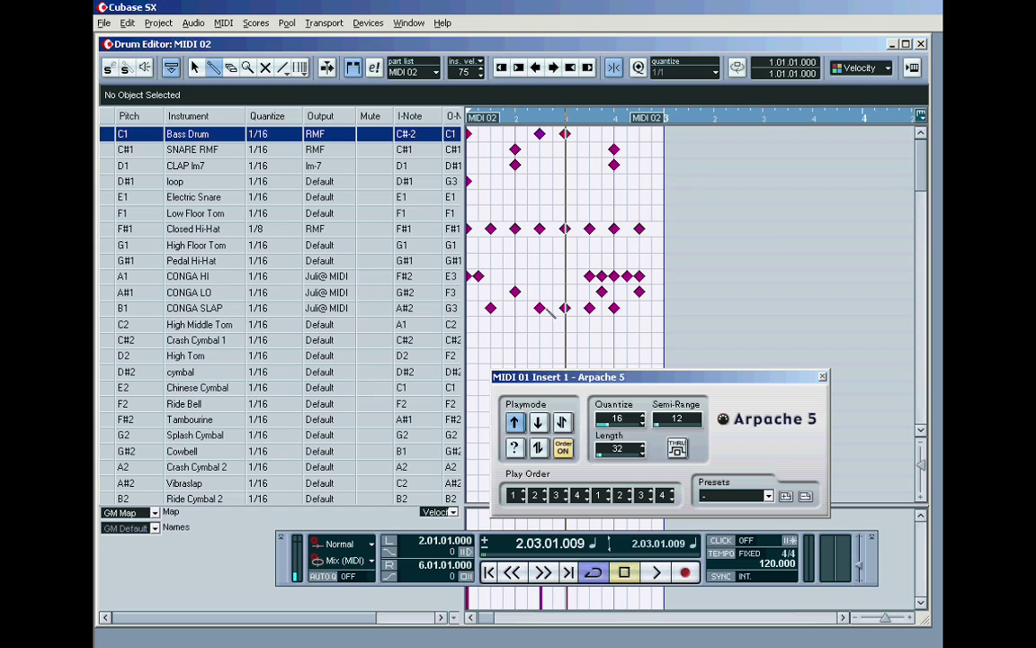
Add Bass Drum hits on beats 2 and 4 so it plays every beat
left_click(540, 134)
left_click(517, 134)
left_click(614, 134)
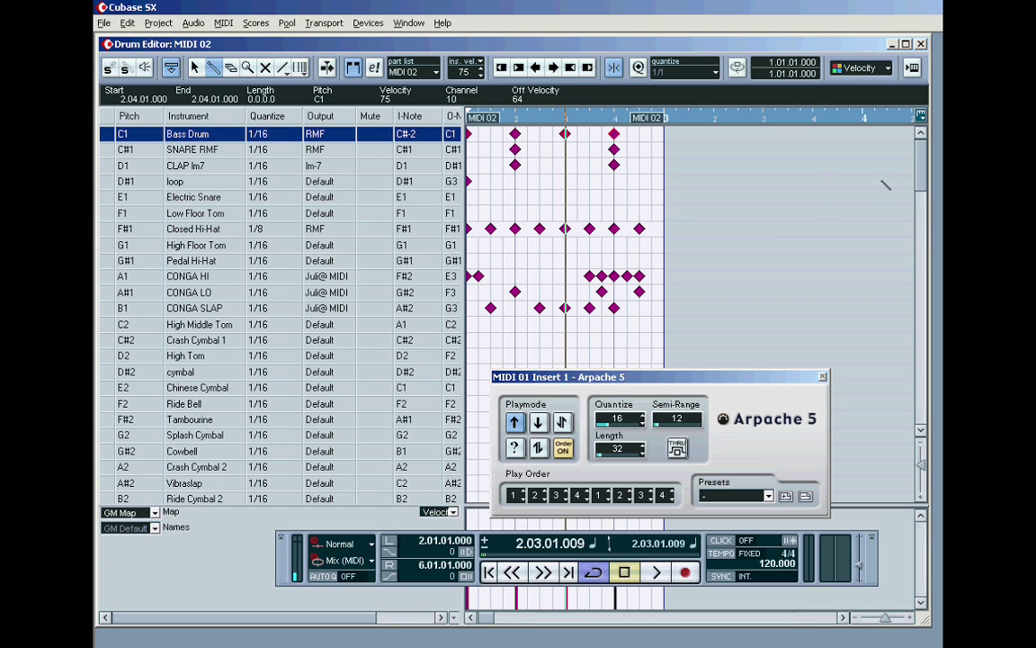
left_click(913, 620)
left_click(913, 620)
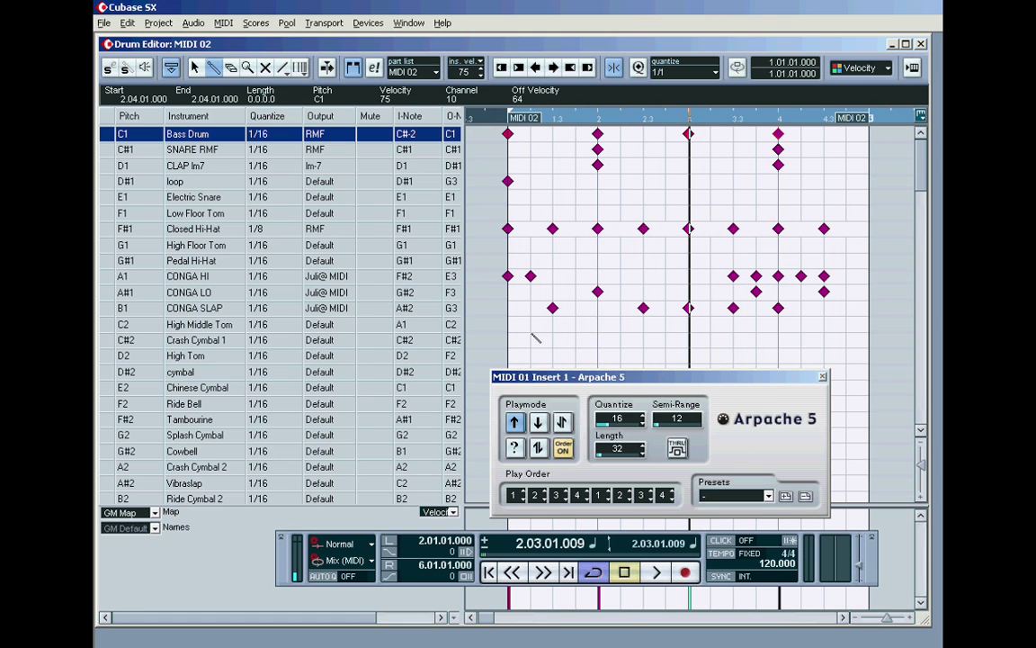
left_click_drag(691, 376, 311, 170)
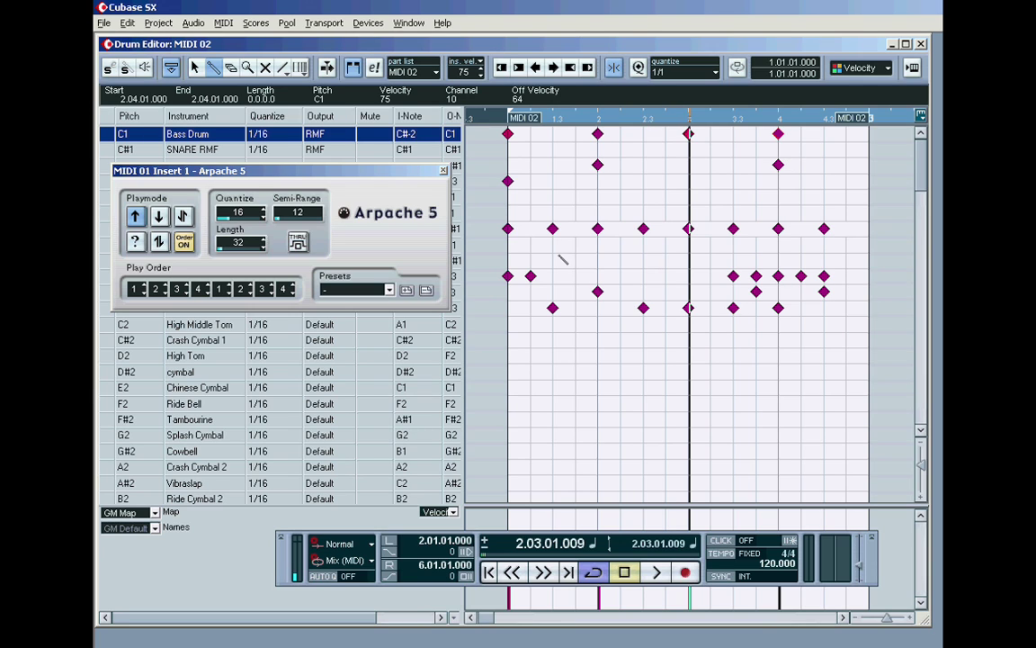
Set Closed Hi-Hat quantize to 1/16 and paint hi-hats on every sixteenth
left_click_drag(362, 170, 430, 391)
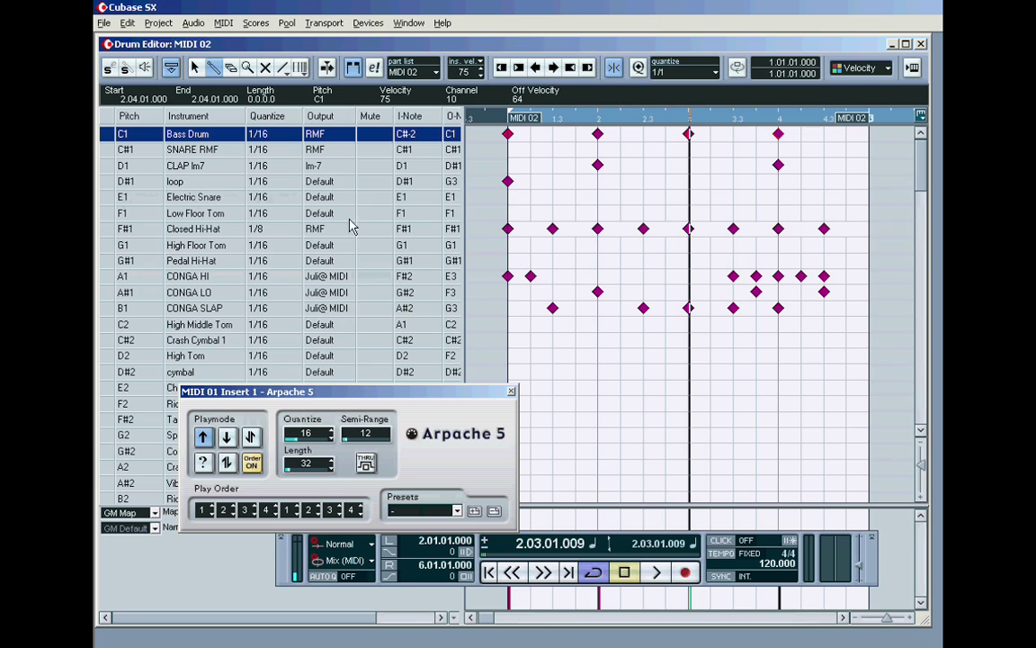
left_click(98, 228)
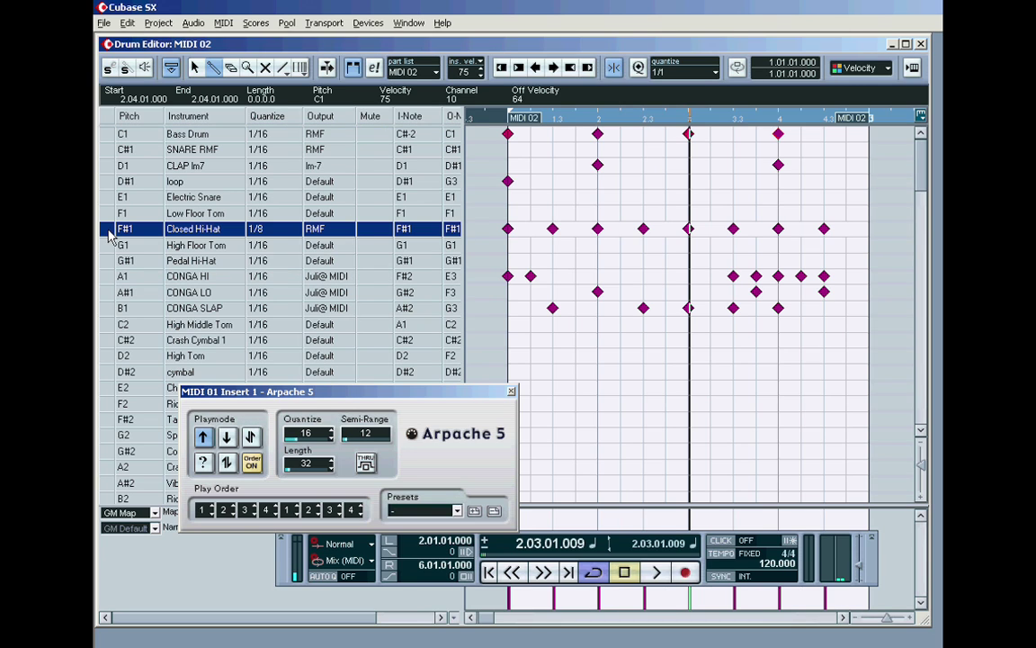
left_click(271, 230)
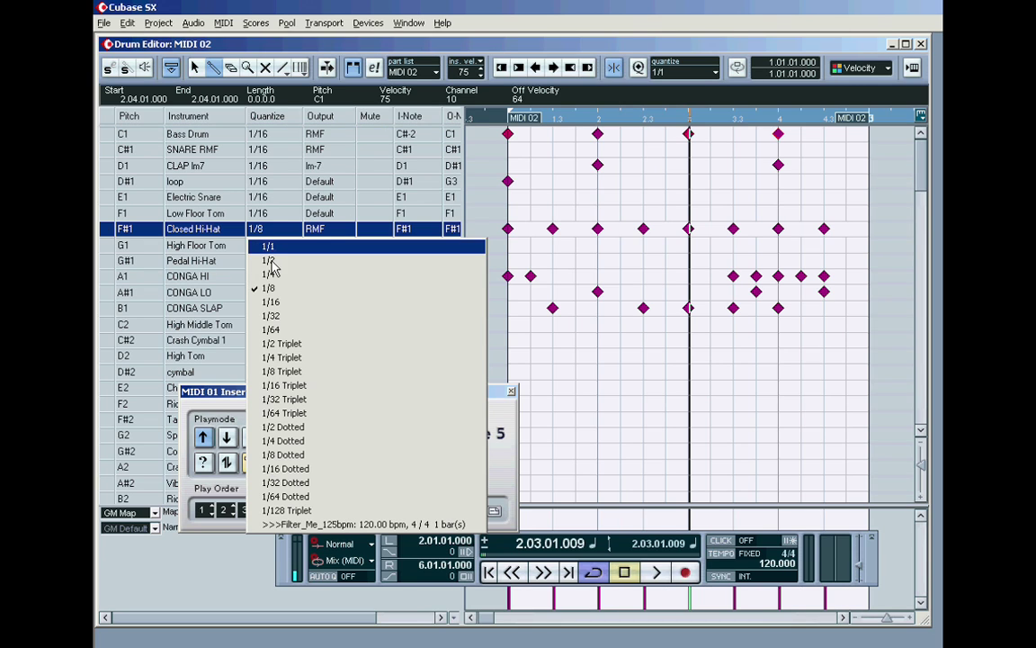
left_click(272, 304)
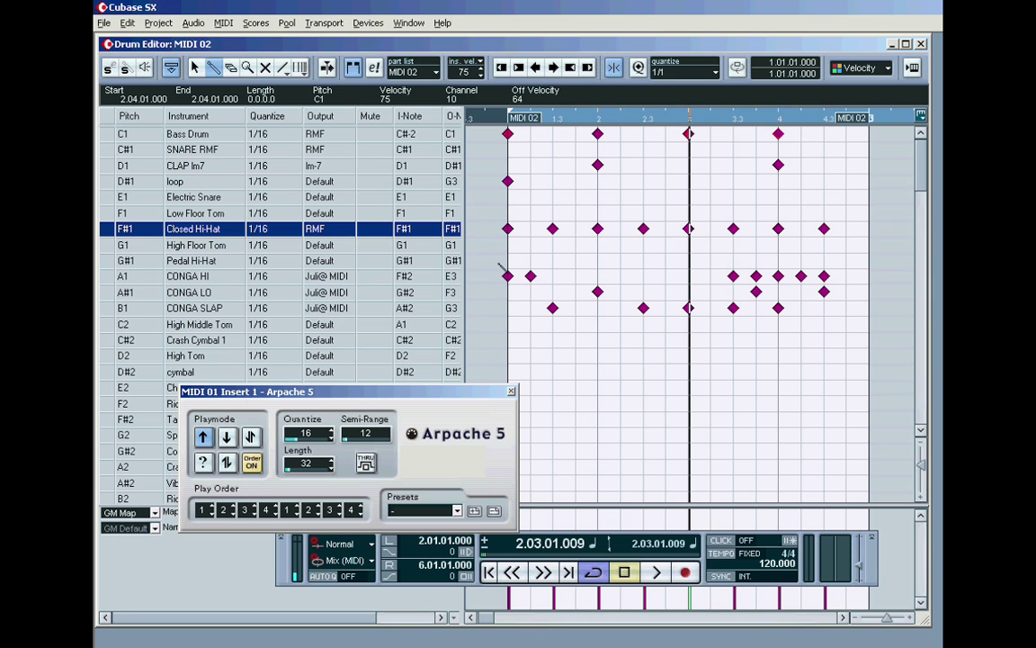
left_click_drag(535, 232, 676, 230)
left_click(710, 230)
left_click_drag(760, 232, 851, 235)
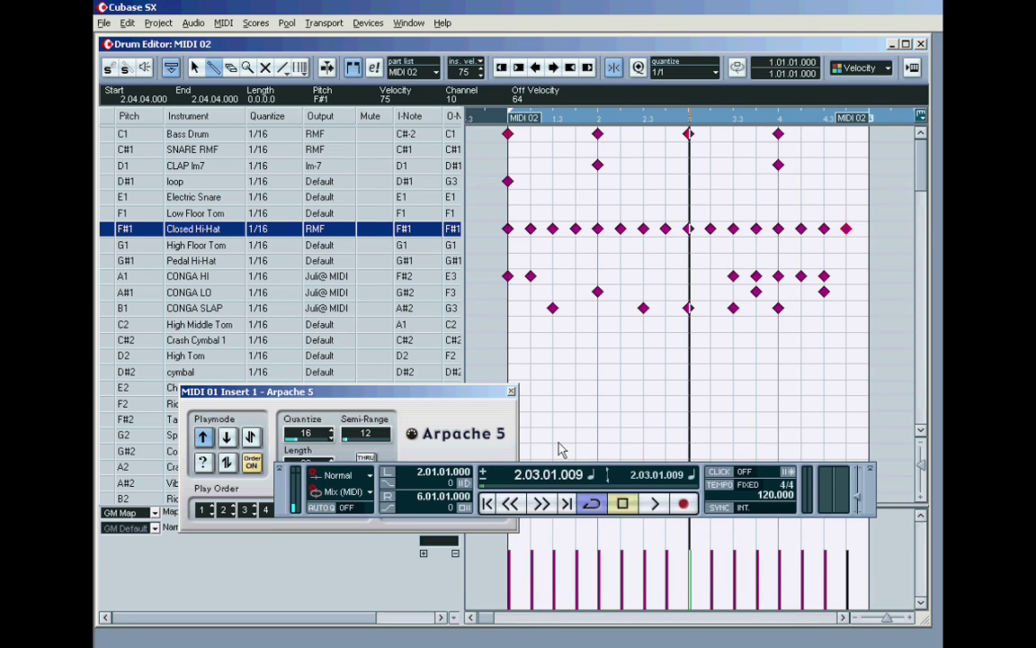
Lower a hi-hat velocity to 53 in the Velocity lane and close the Drum Editor
left_click_drag(559, 448, 564, 403)
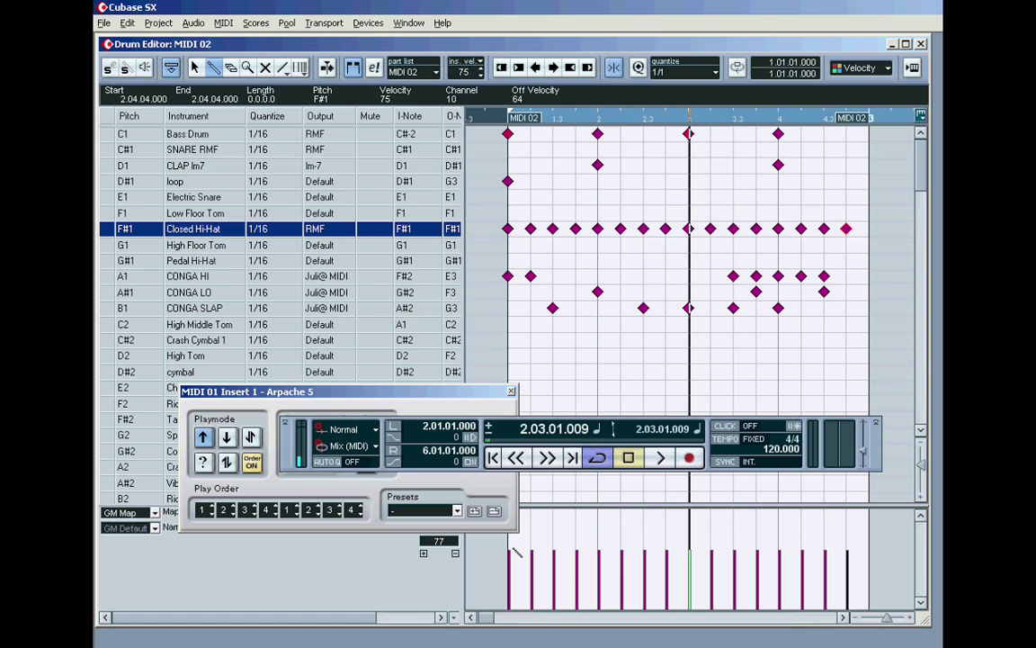
left_click_drag(388, 394, 345, 329)
left_click(453, 511)
left_click(412, 537)
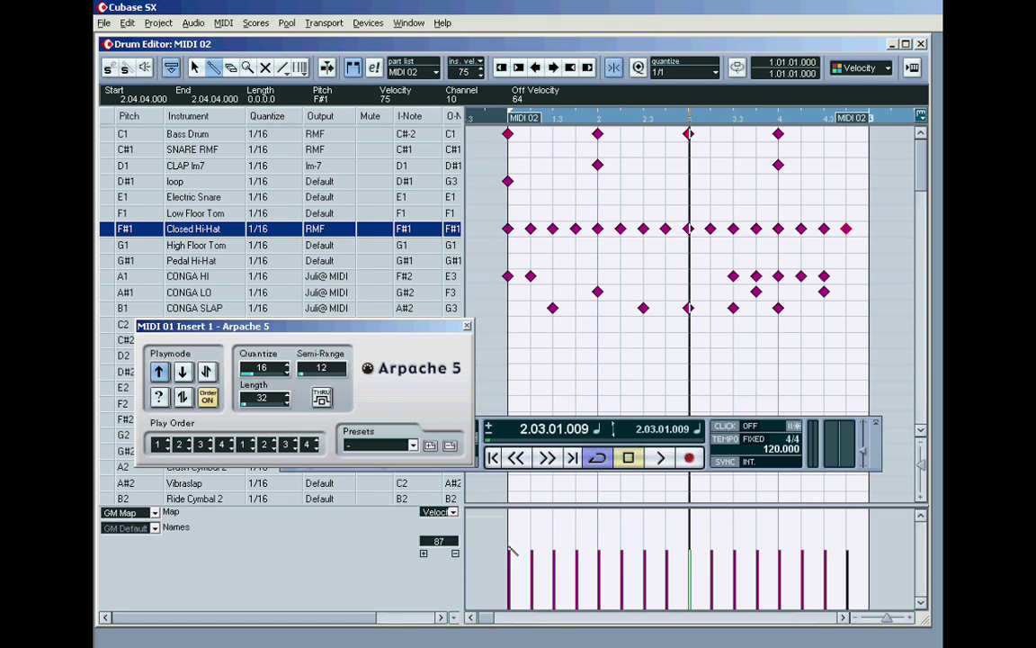
mouse_move(515, 551)
left_mouse_down()
mouse_move(543, 566)
mouse_move(893, 578)
left_mouse_up()
key("Escape")
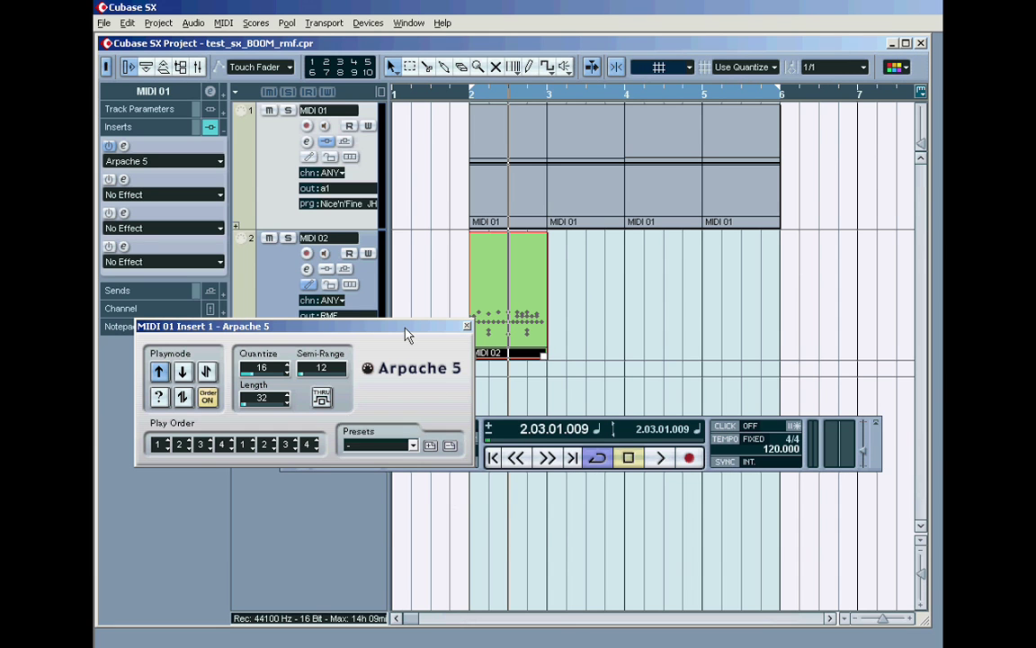
Audition the loop, then set the tempo to 138 BPM
left_click(393, 432)
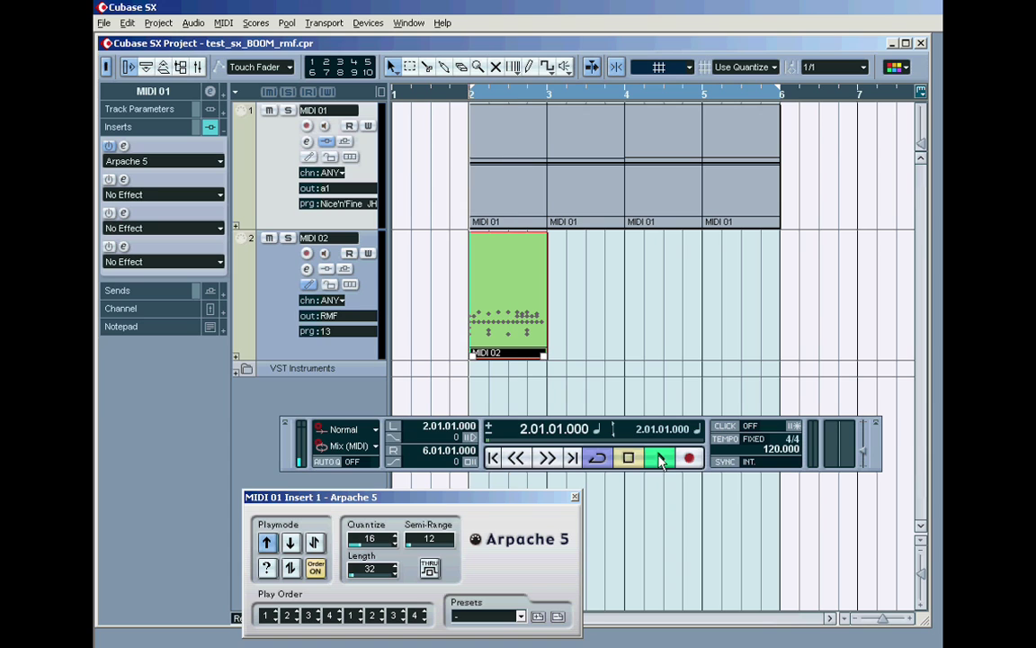
left_click(661, 458)
left_click(628, 458)
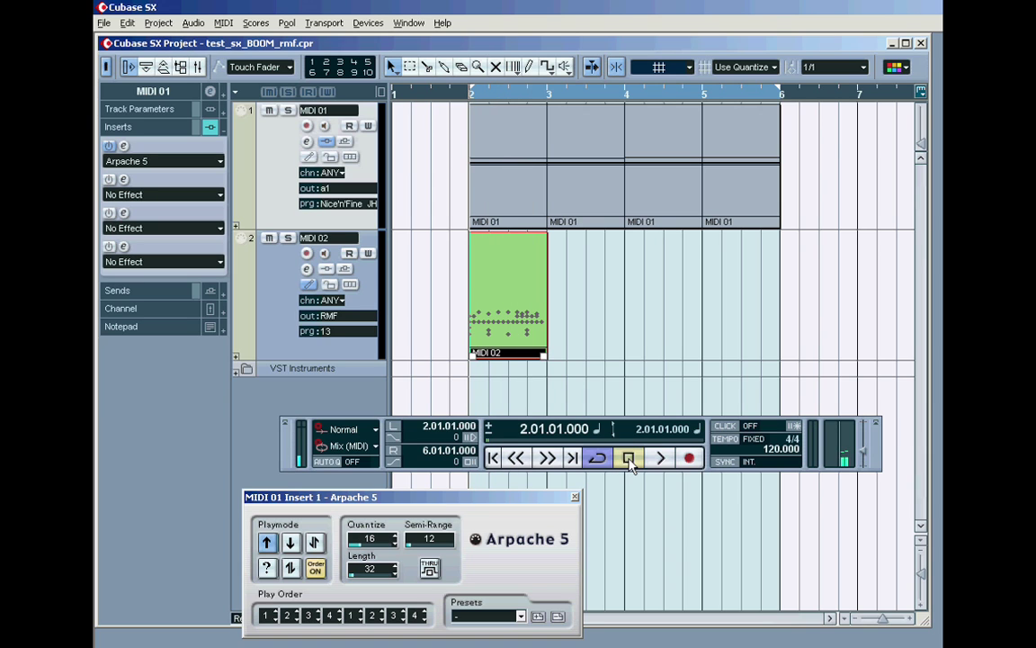
left_click(772, 449)
type("138")
key("Return")
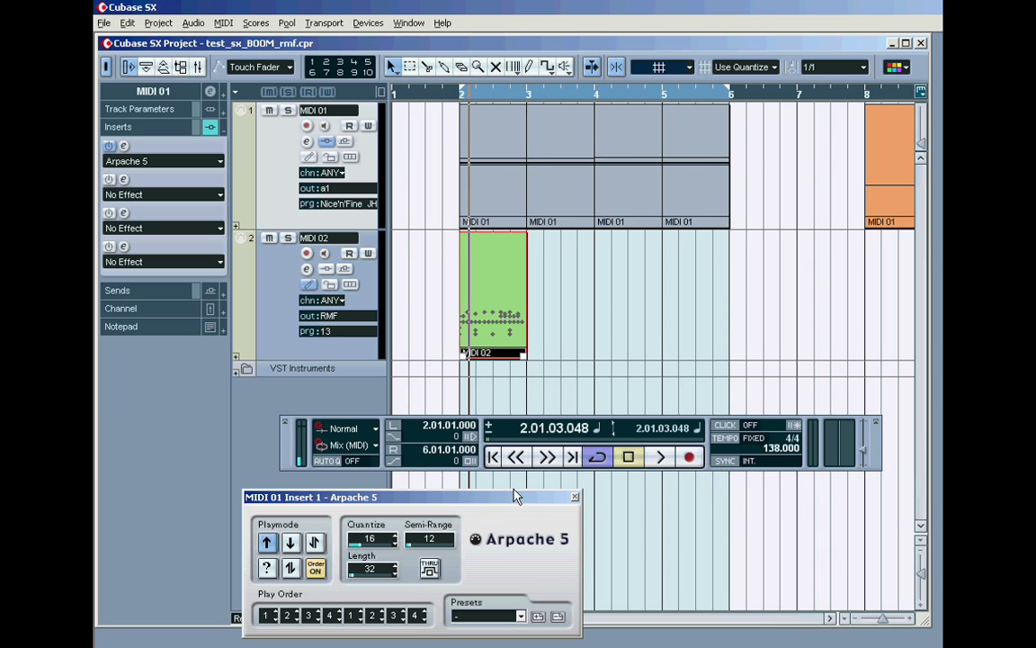
Replay at the new tempo and copy the MIDI 02 drum part into bars 3, 4 and 5
left_click_drag(506, 506, 612, 502)
left_click(633, 457)
key("space")
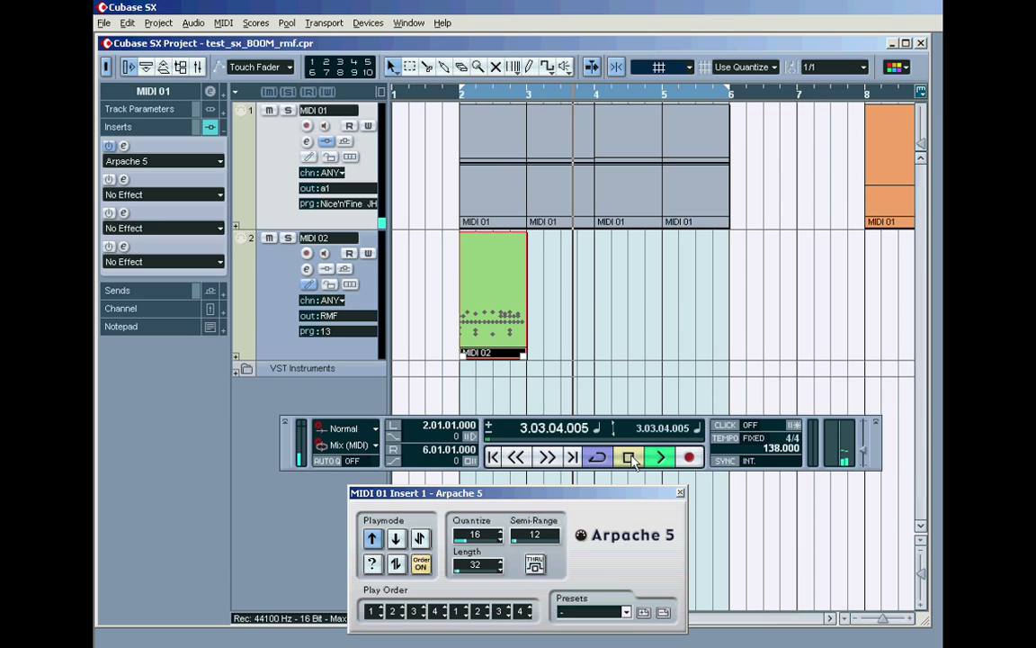
left_click(628, 457)
left_click_drag(525, 283, 686, 285)
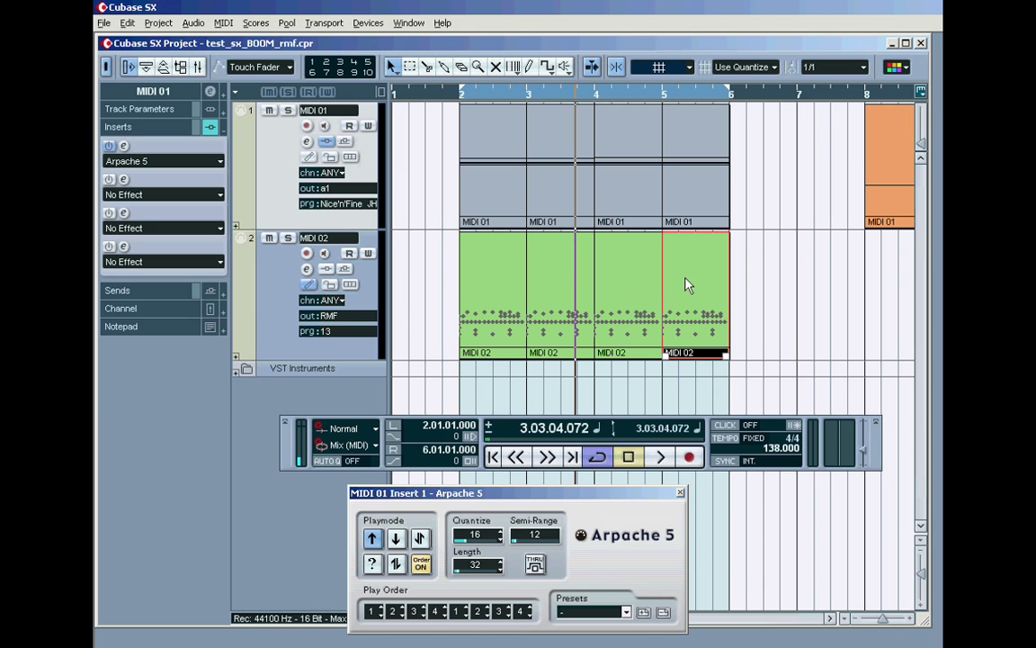
Return to the loop start and select the VST Instruments folder track
left_click(395, 427)
left_click(286, 281)
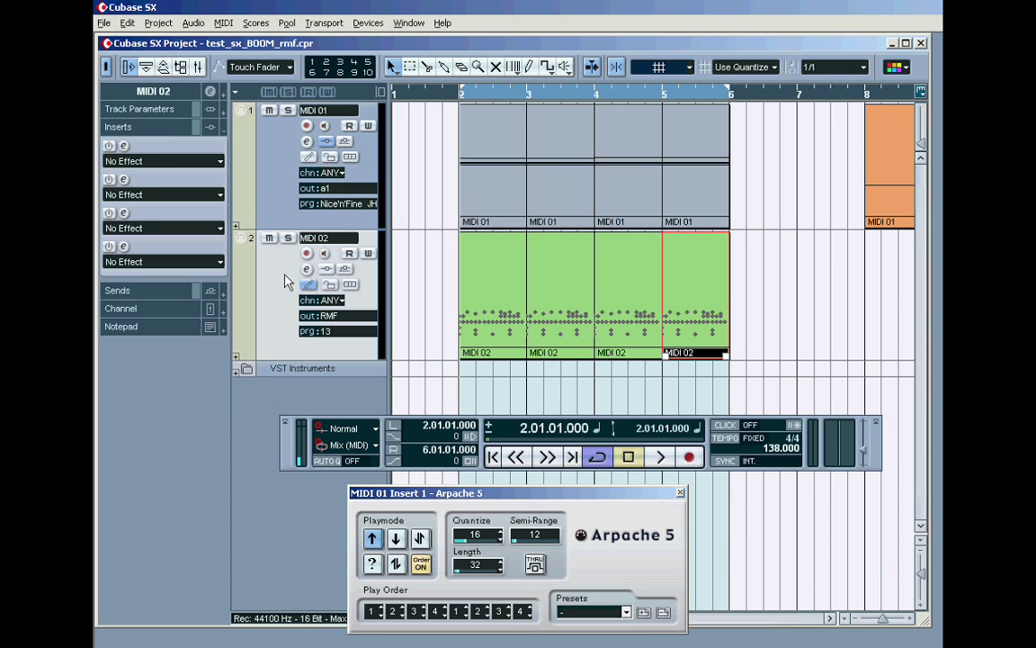
left_click(286, 196)
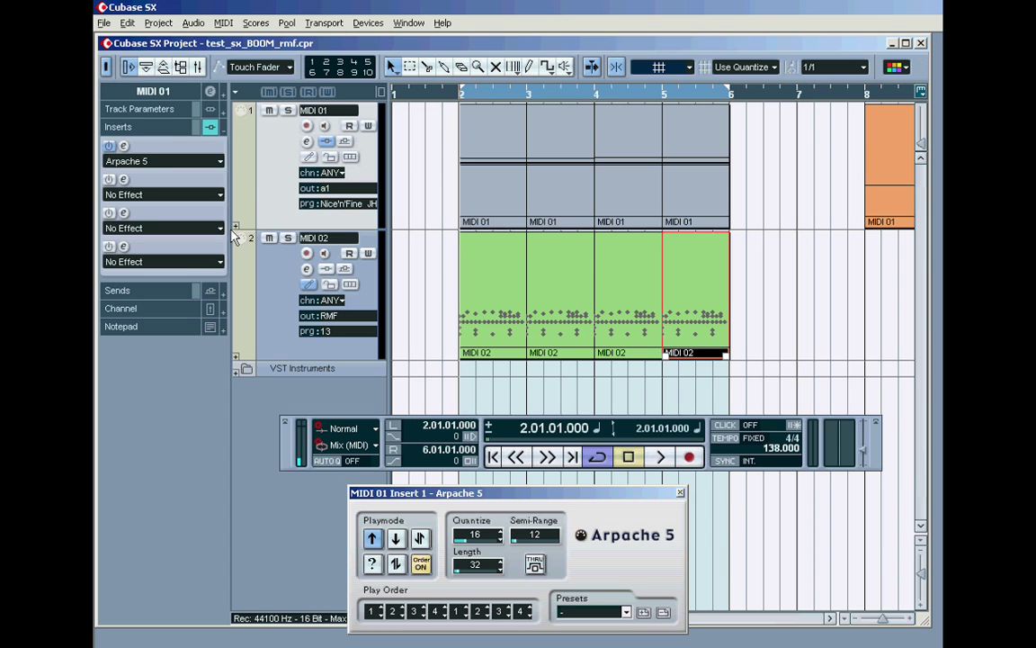
left_click(275, 366)
left_click_drag(382, 427, 524, 424)
Expand a1 in the Inspector, select A1 L and show its eight sends
left_click(133, 113)
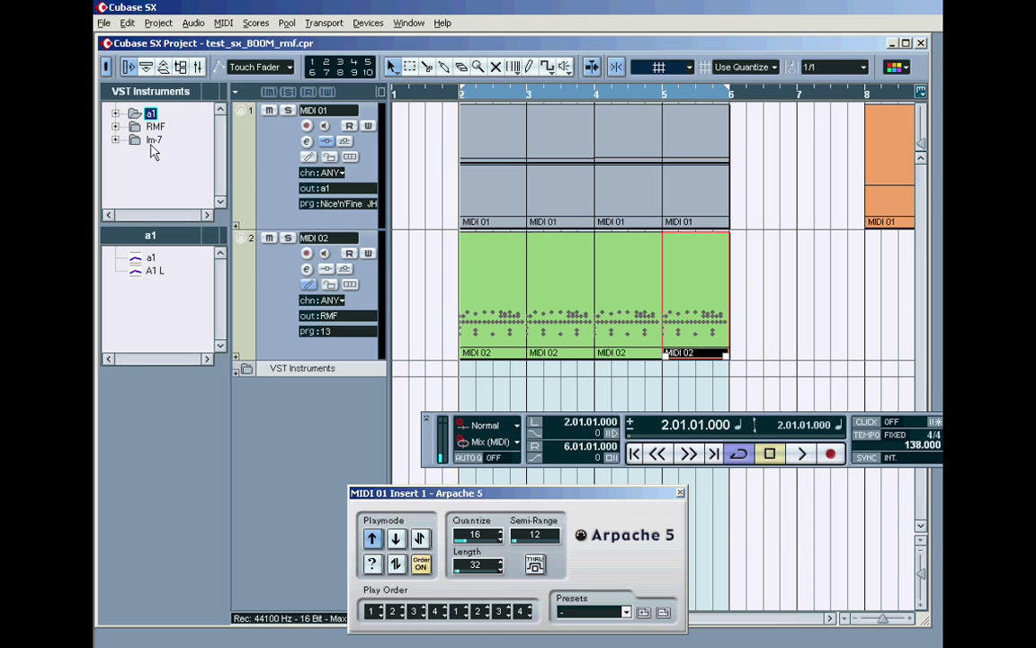
left_click(115, 114)
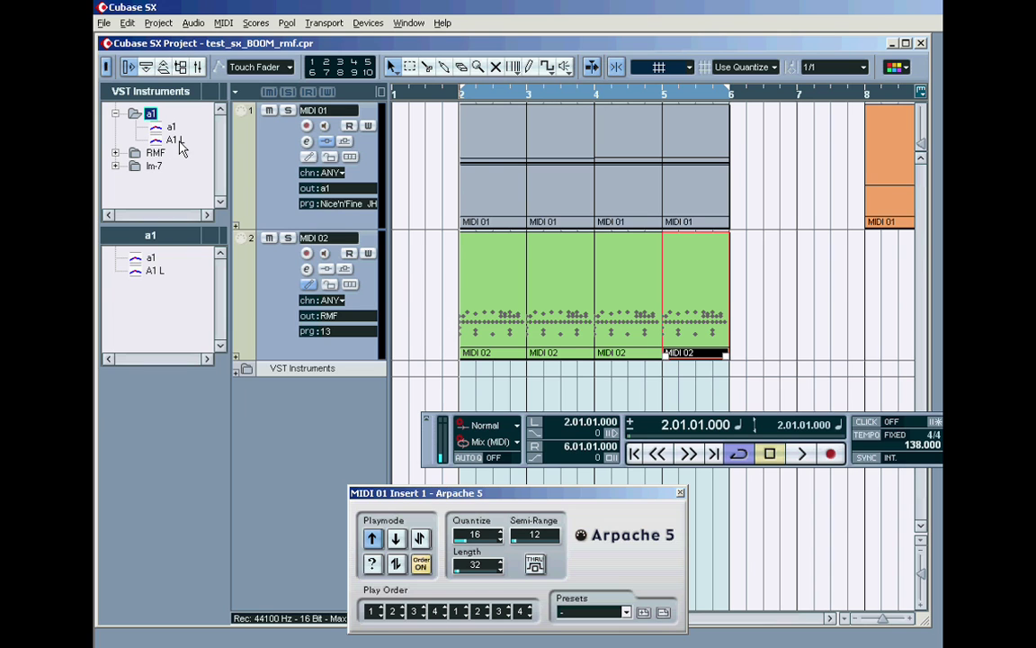
left_click(170, 128)
left_click(171, 142)
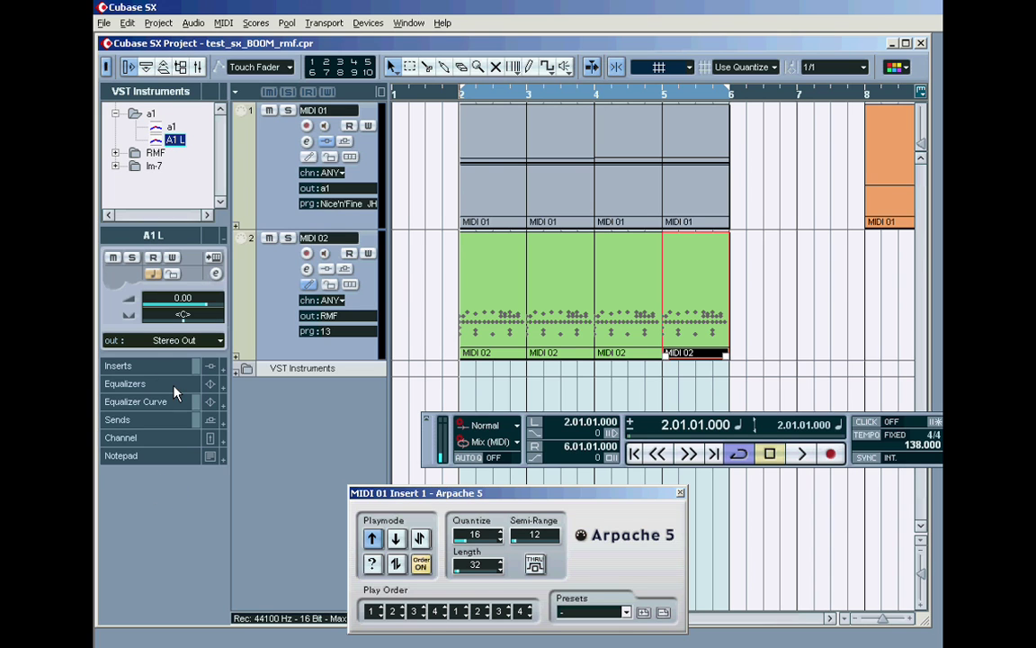
left_click(216, 420)
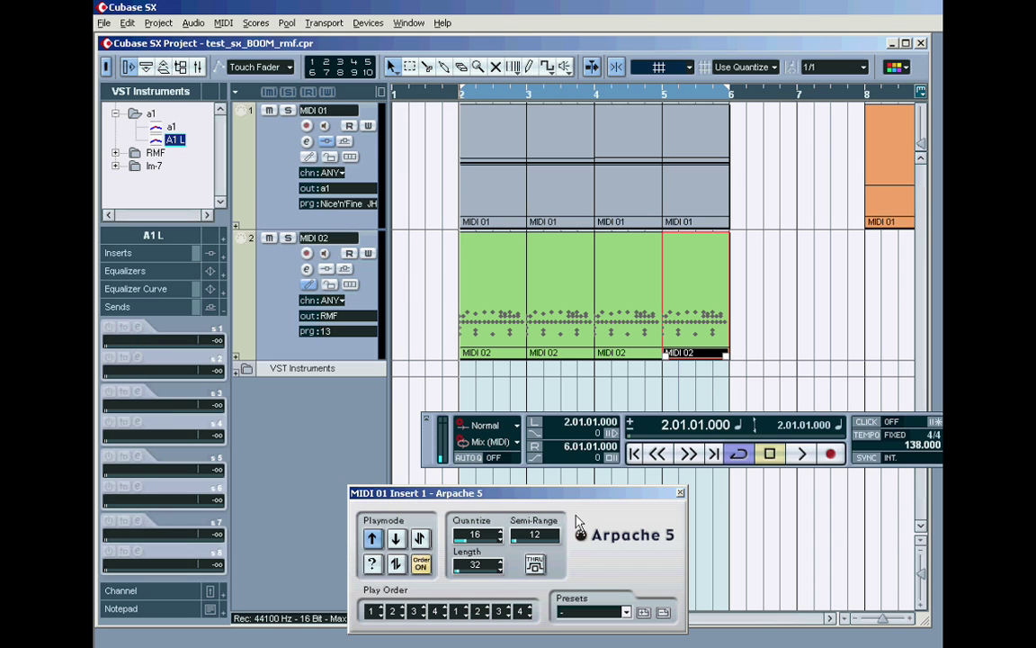
left_click_drag(504, 493, 692, 511)
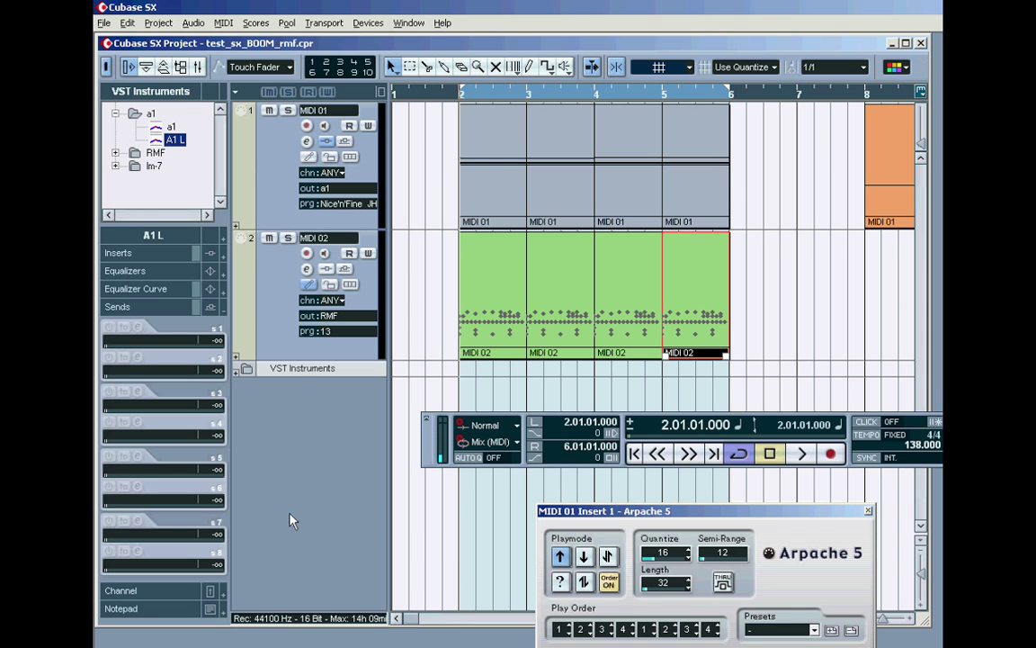
Add an FX channel track using the Reverb A effect
right_click(294, 397)
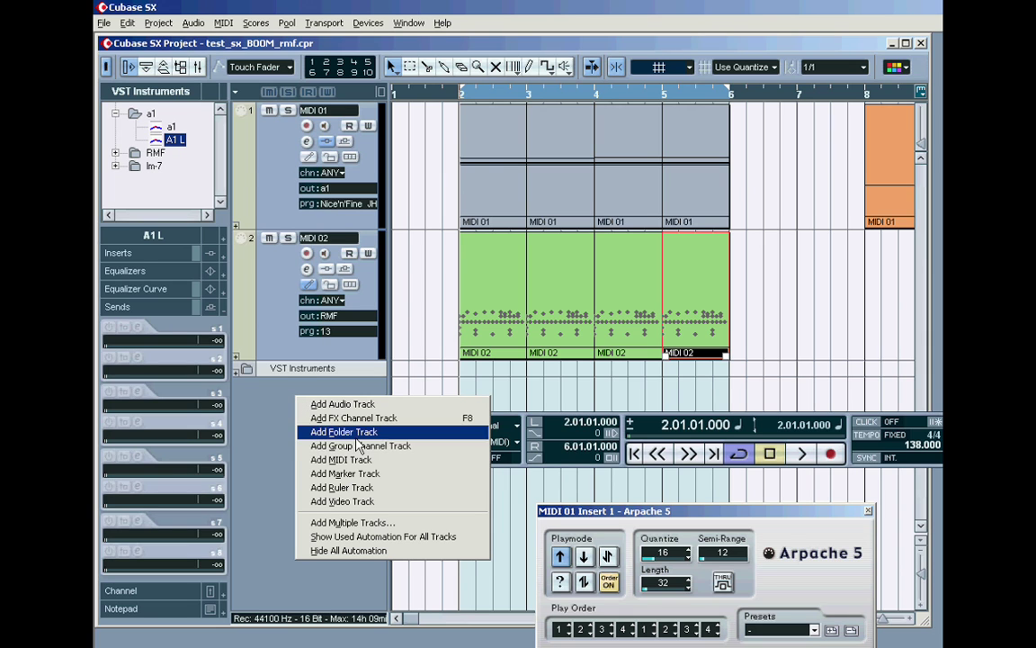
left_click(333, 418)
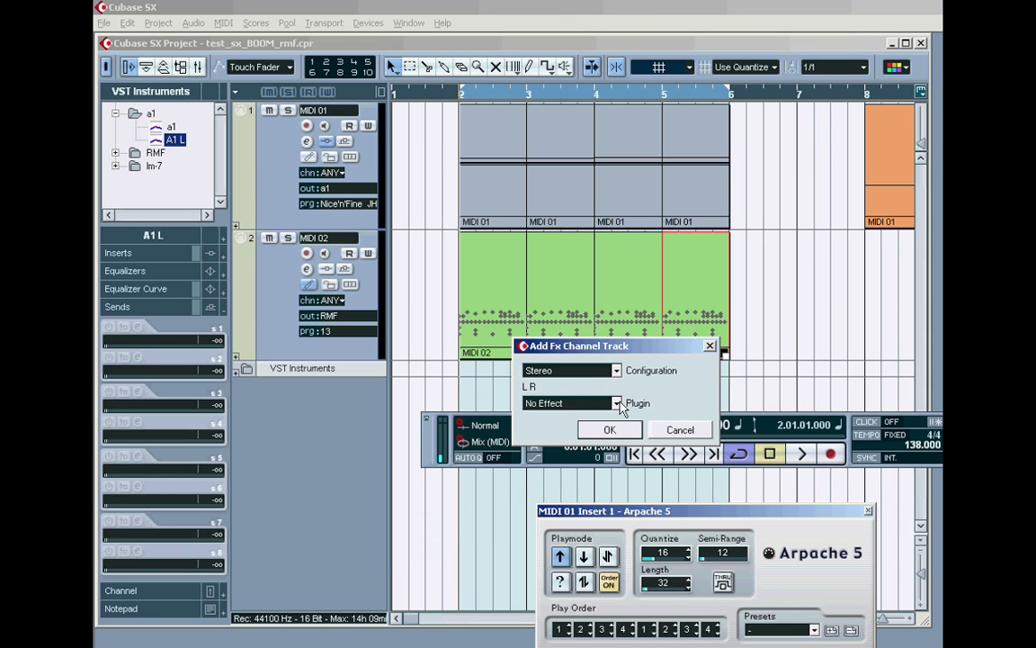
left_click(619, 404)
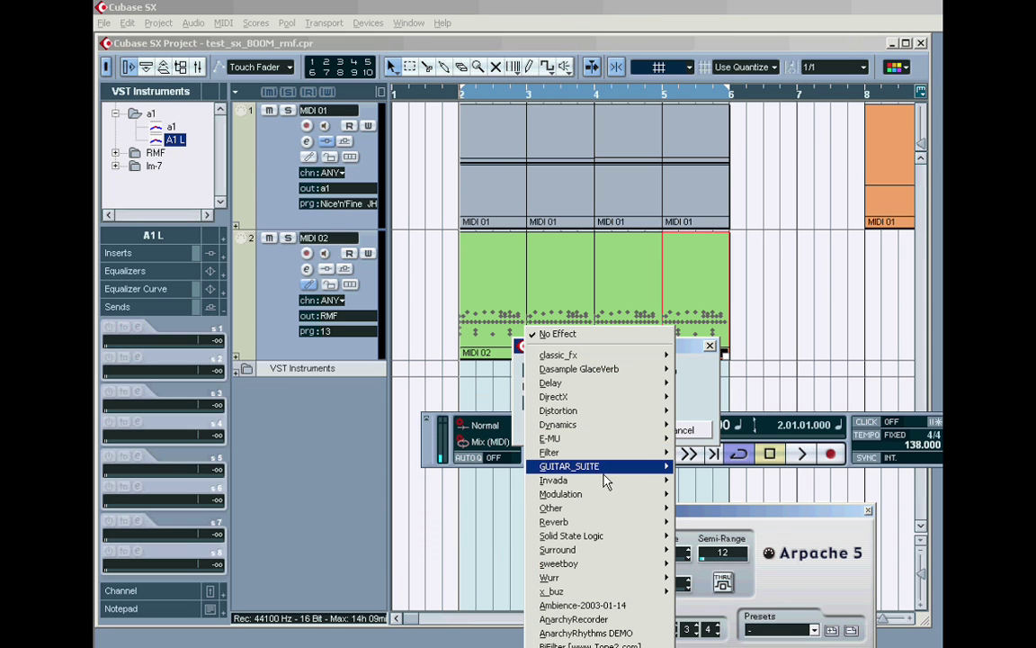
left_click(522, 345)
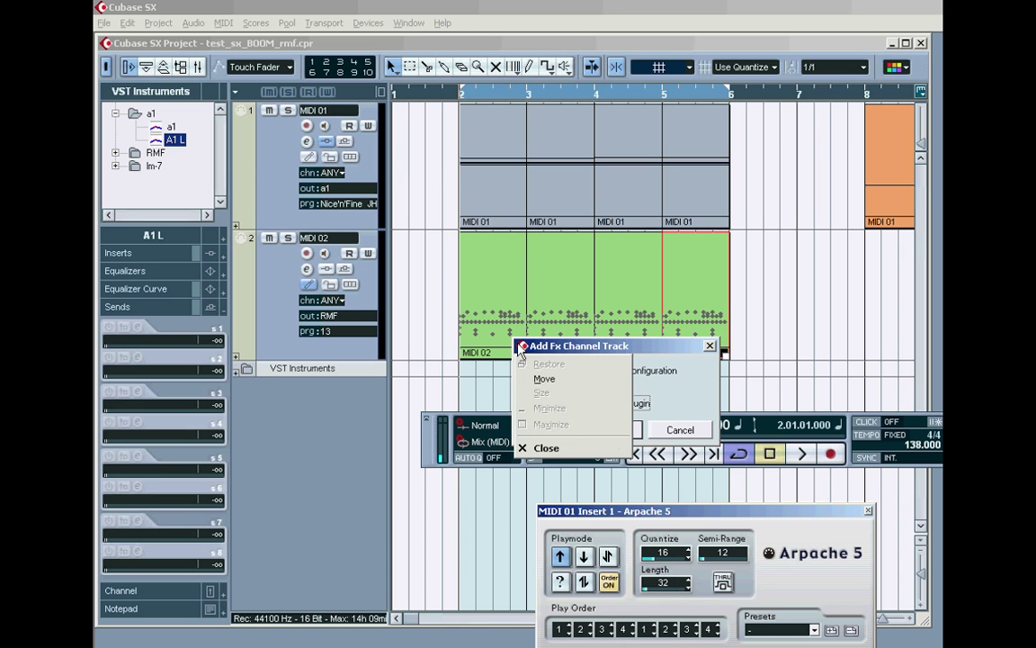
key("Escape")
left_click(452, 101)
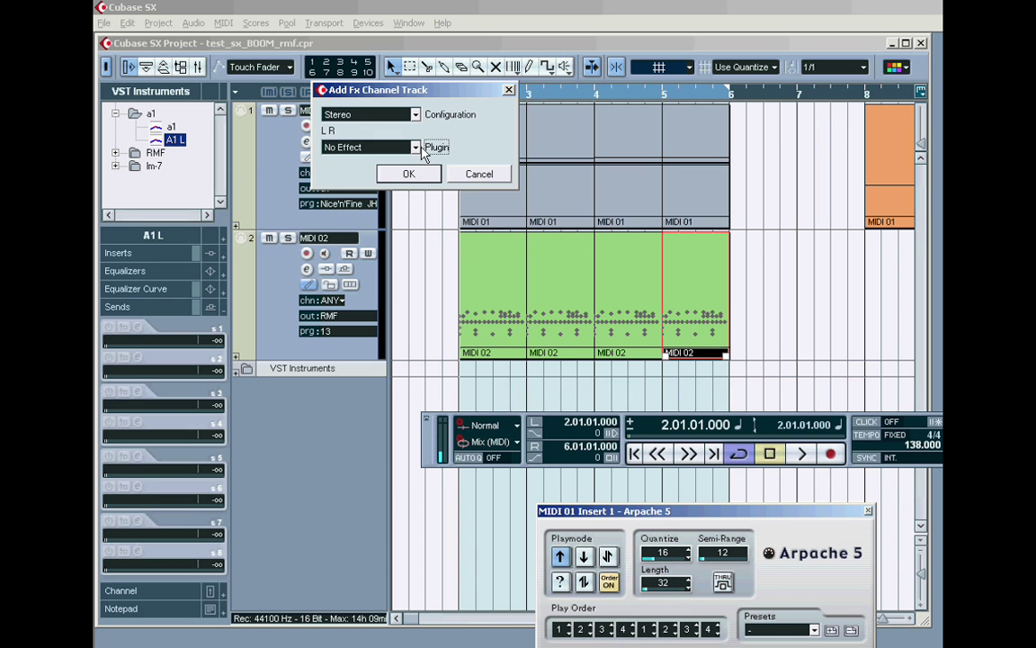
left_click(378, 146)
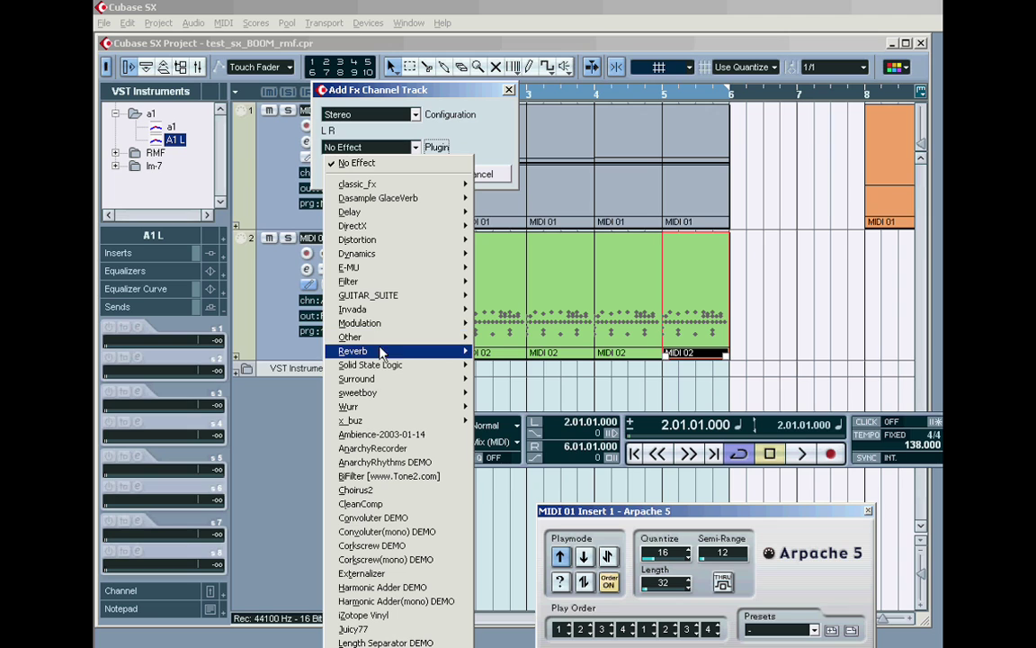
mouse_move(412, 351)
left_click(504, 351)
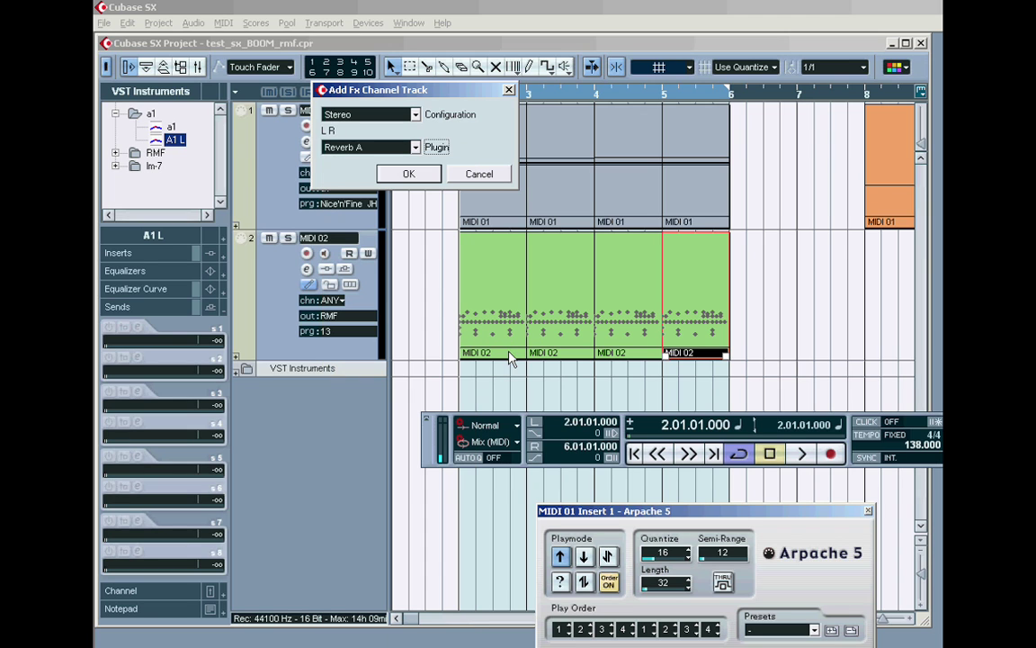
left_click(426, 174)
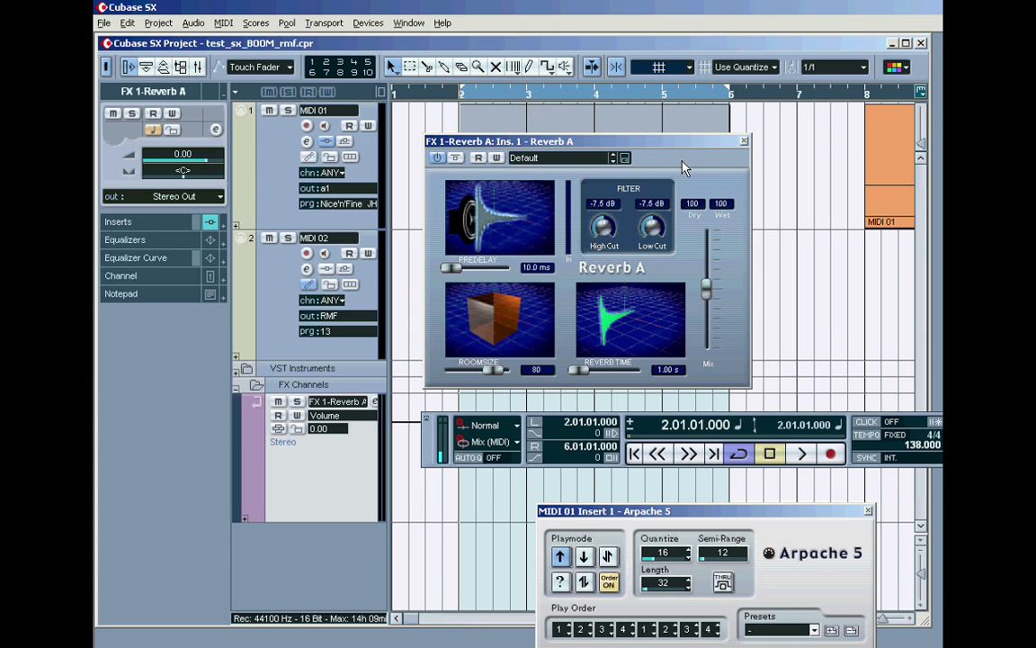
Load the Large preset in the Reverb A plugin
right_click(684, 165)
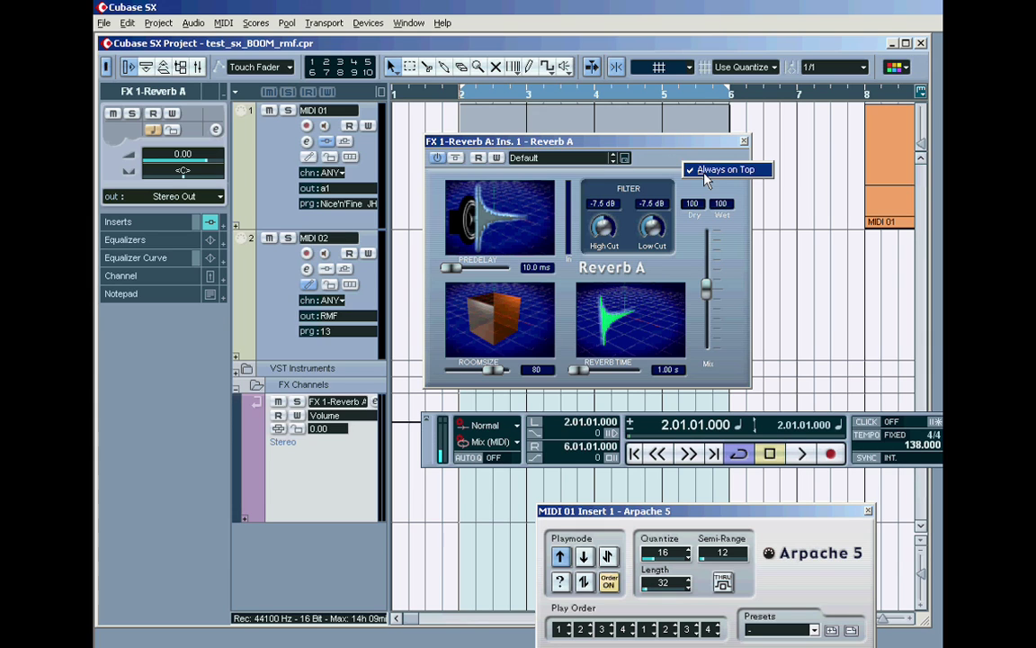
left_click(590, 165)
left_click(587, 160)
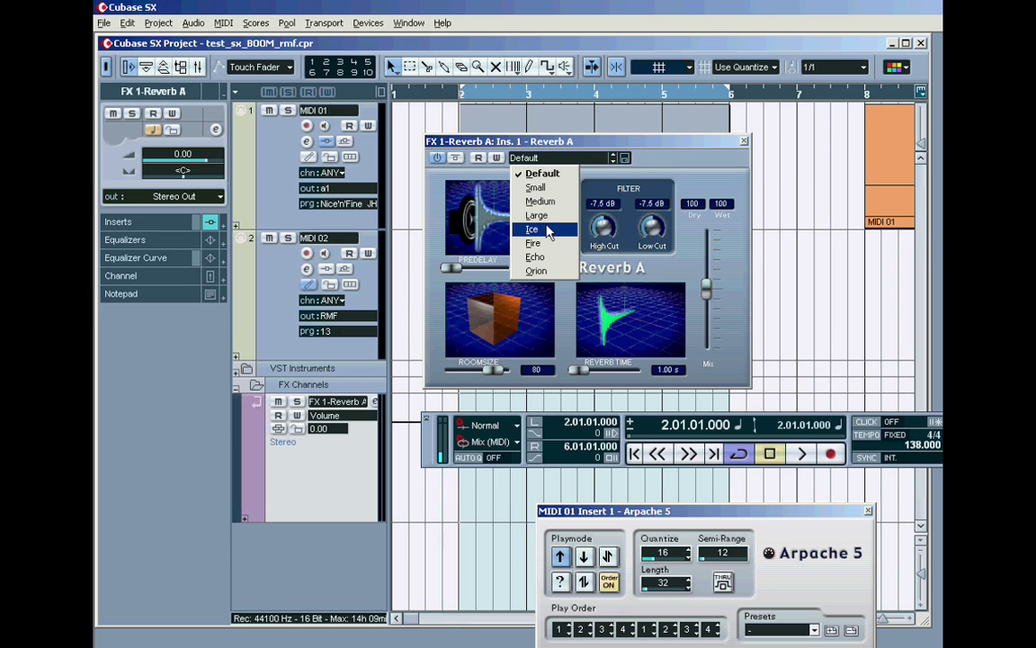
left_click(552, 218)
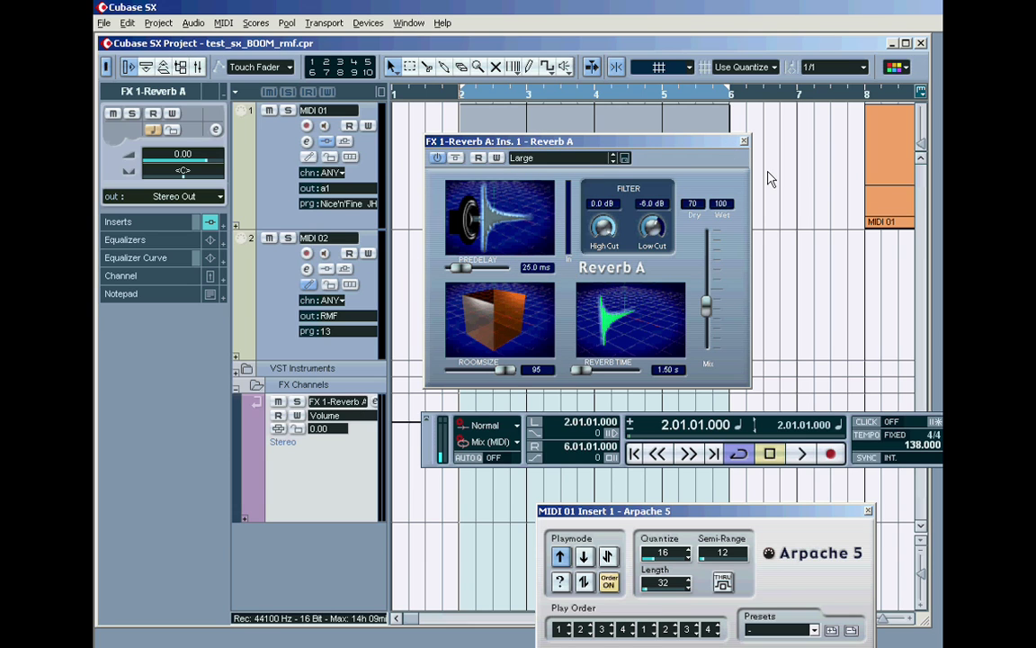
Select the A1 L synth channel and reveal its sends in the Inspector
left_click_drag(652, 141, 695, 171)
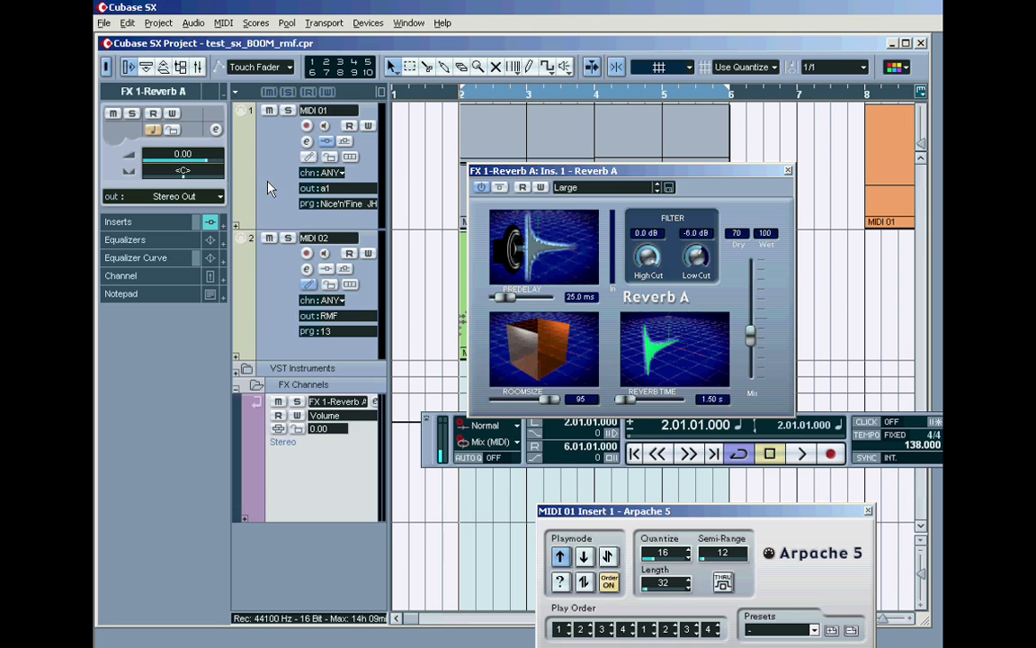
left_click(274, 367)
left_click(116, 114)
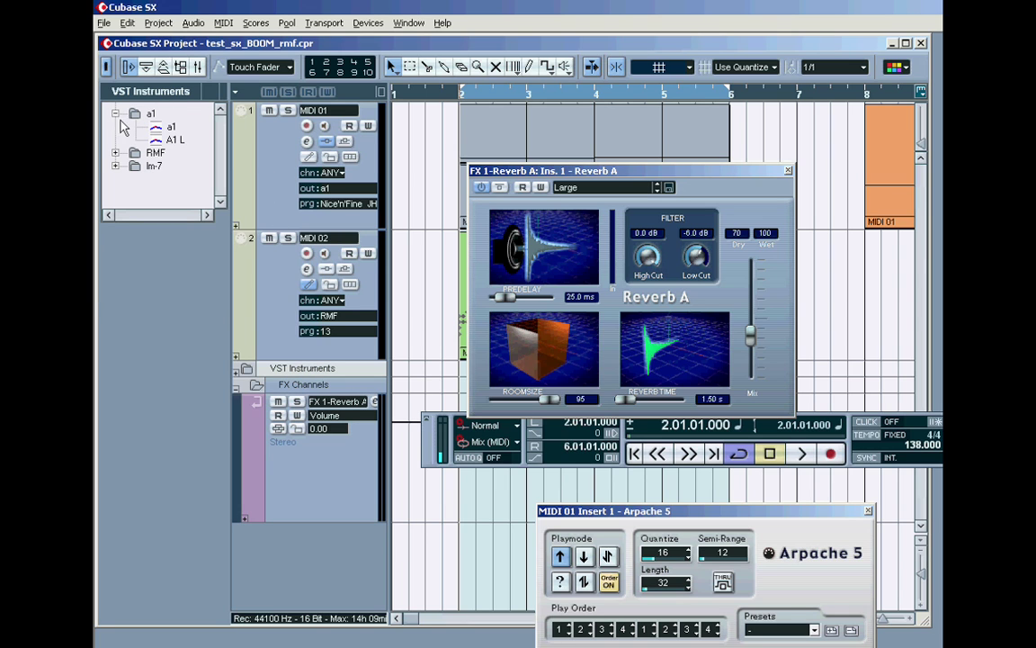
left_click(167, 139)
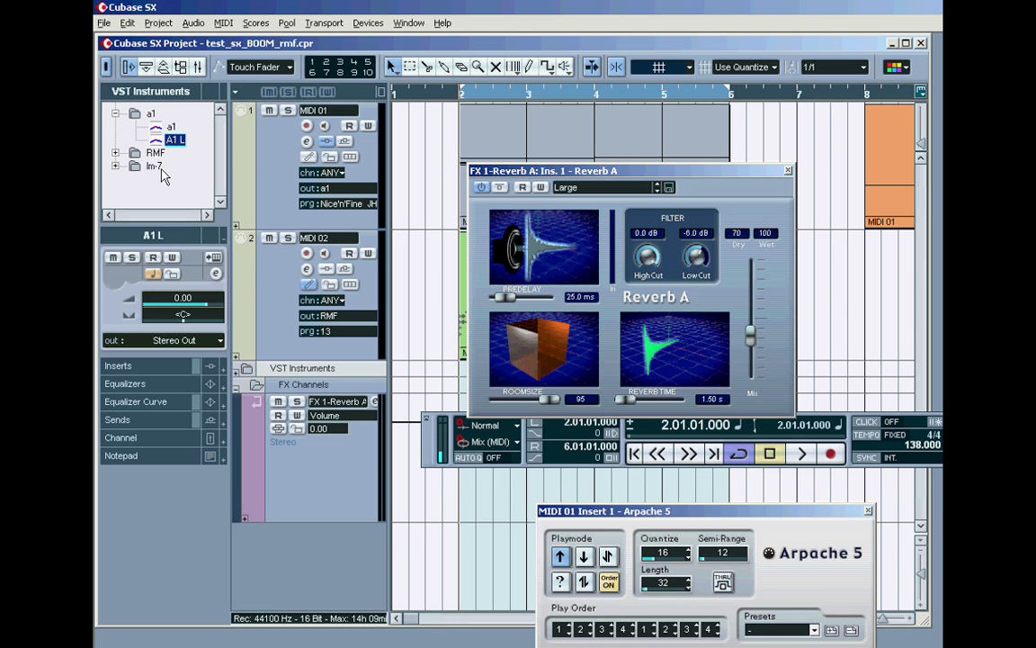
left_click(224, 425)
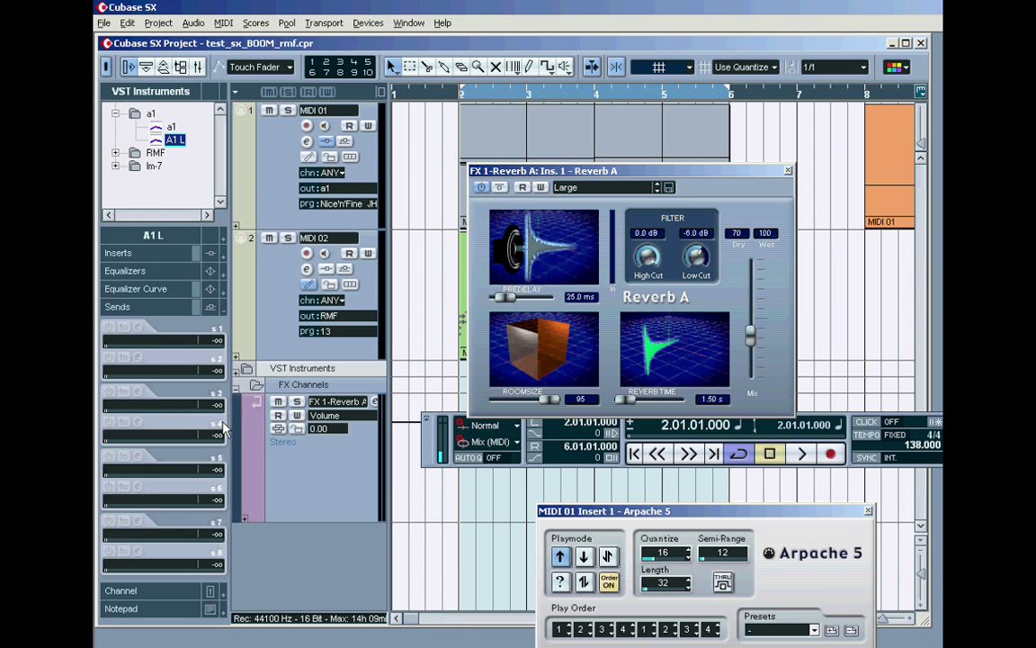
Route send 1 to FX 1-Reverb A, enable it, and set its level to -11.07
left_click(133, 341)
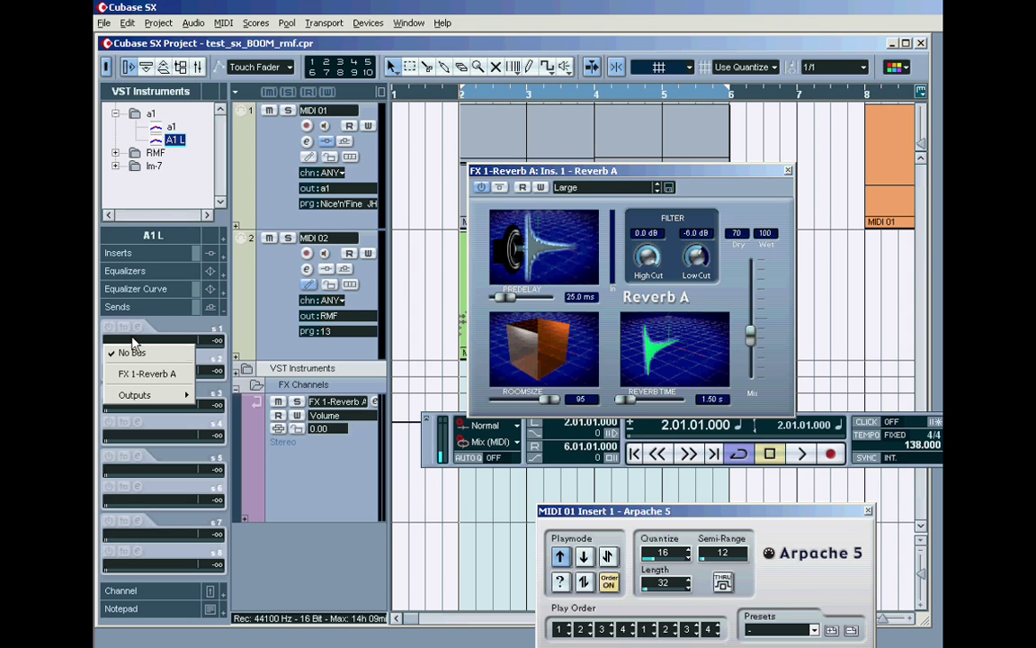
left_click(148, 376)
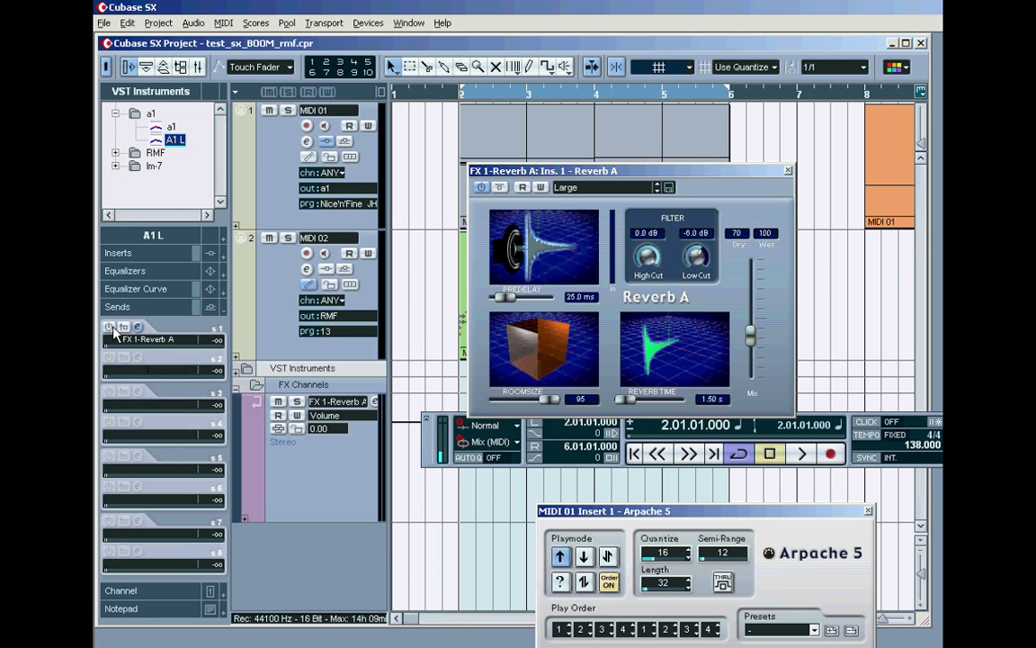
left_click(110, 329)
left_click_drag(107, 351, 157, 358)
Play the loop from bar 2 to hear the synth with reverb
key("space")
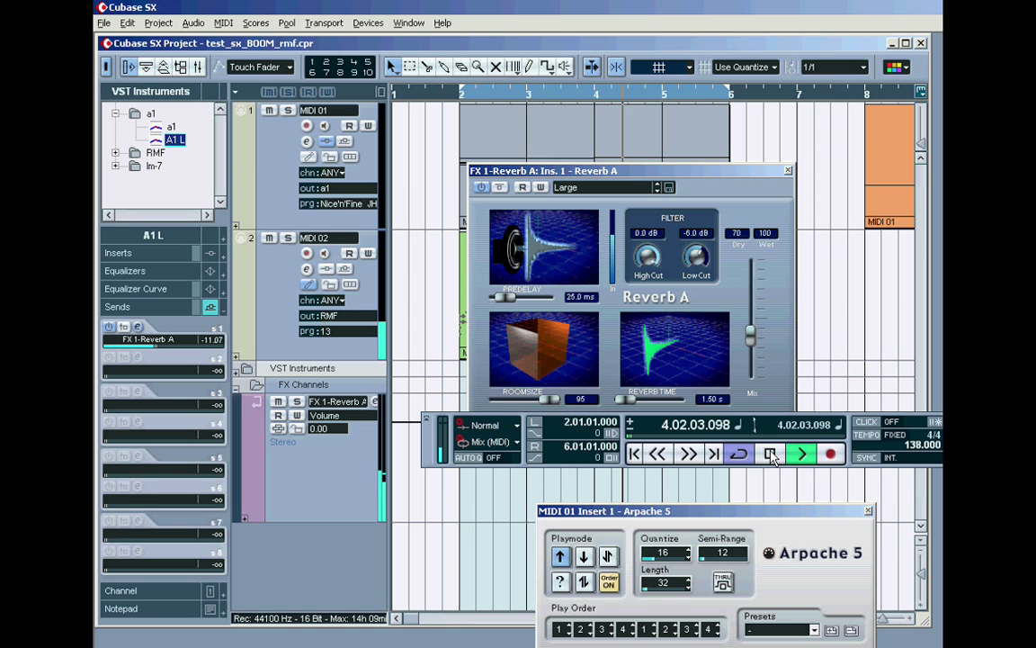
key("space")
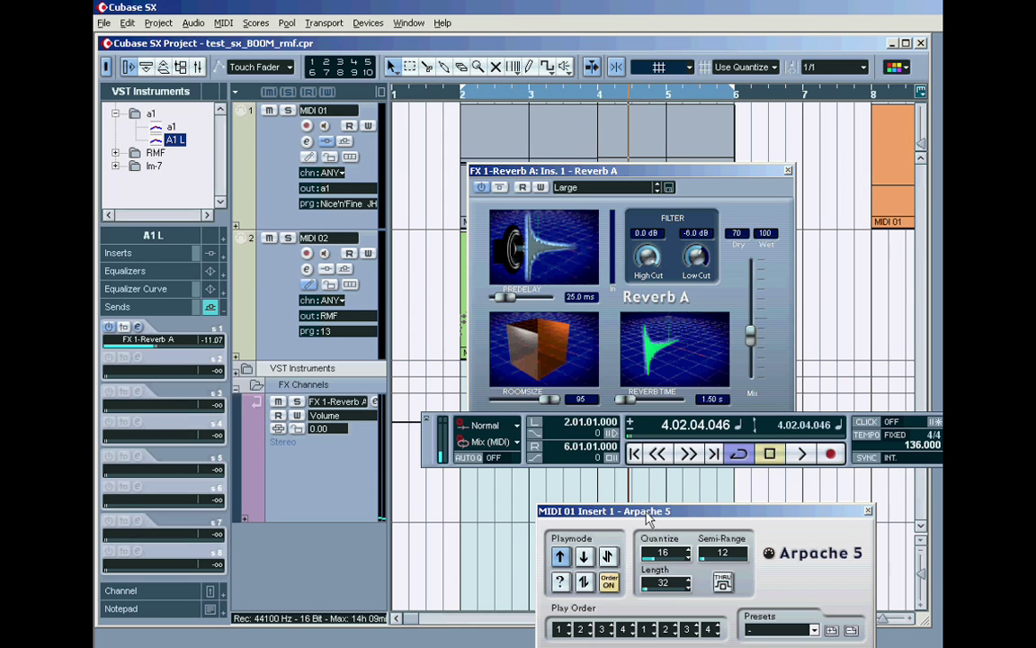
left_click(533, 427)
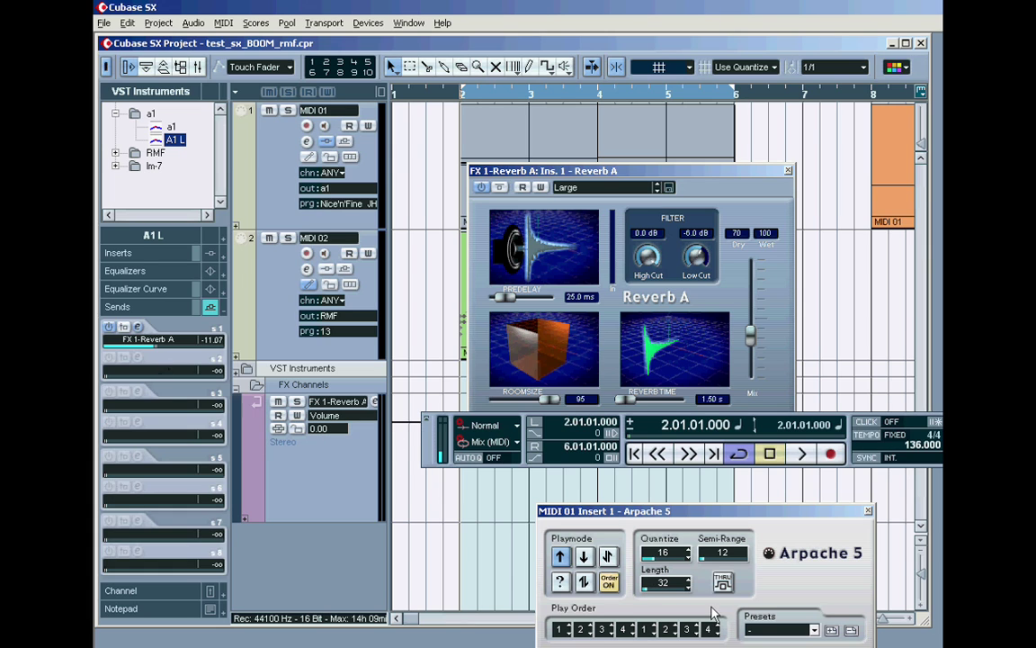
key("space")
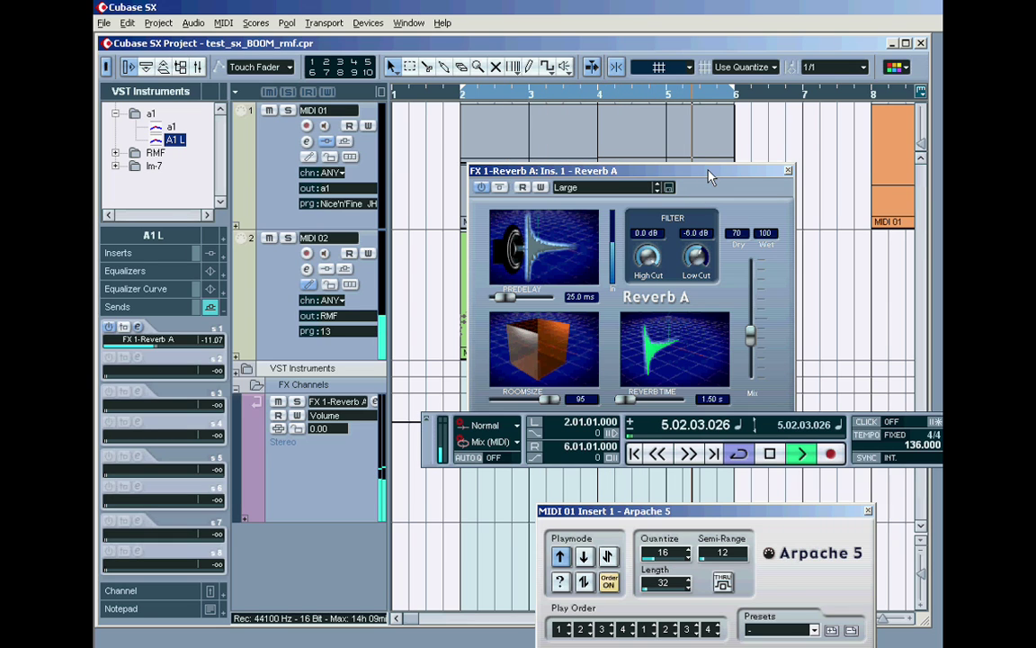
left_click(771, 454)
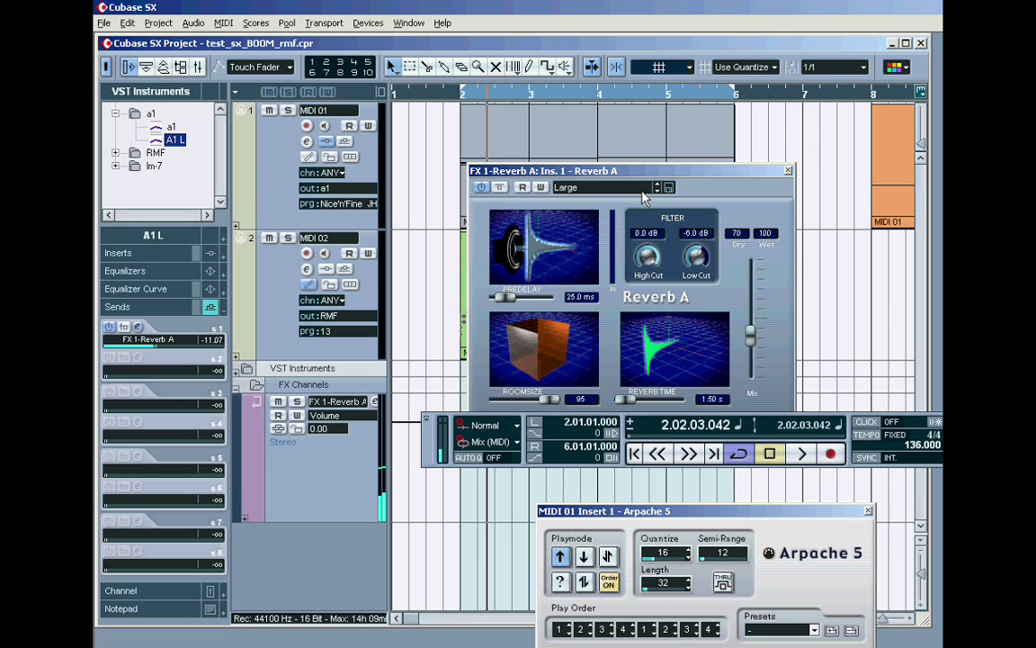
Audition the Orion reverb preset, then switch Reverb A to Ice
left_click(643, 193)
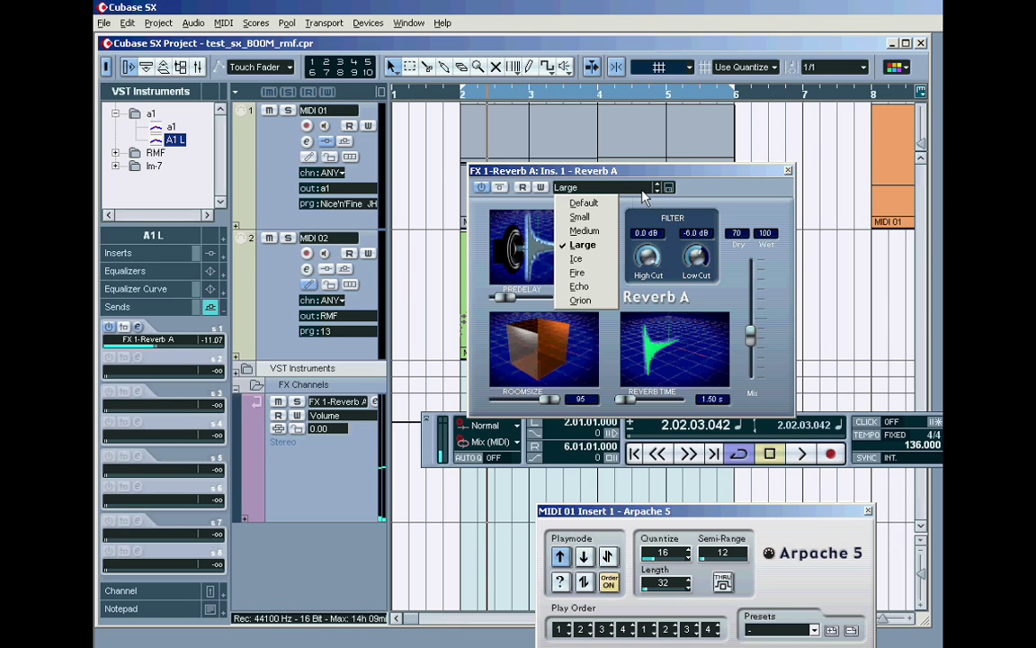
left_click(581, 300)
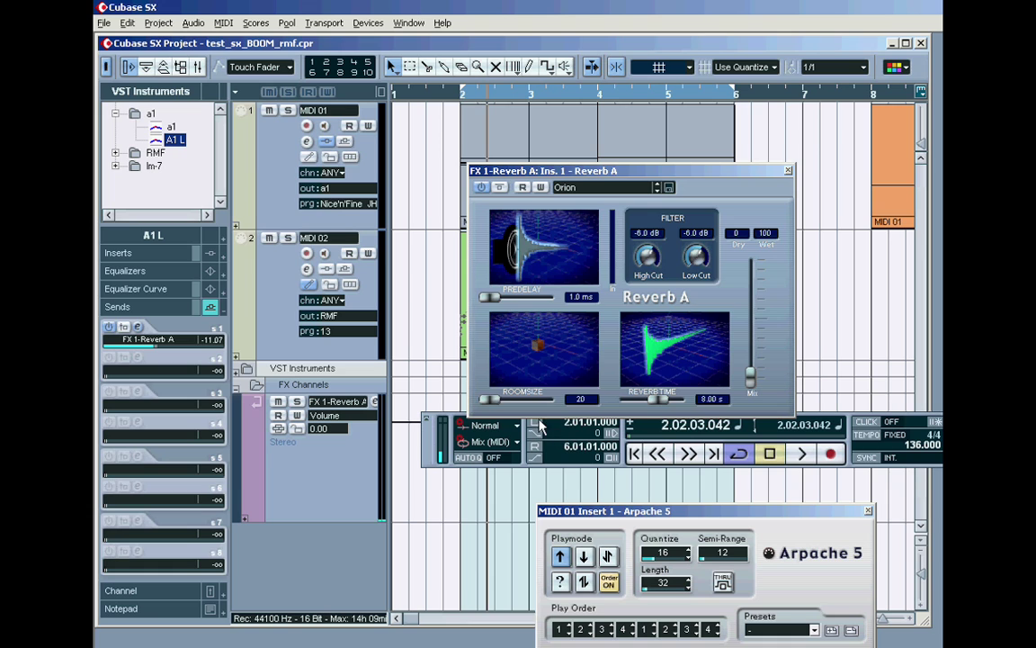
key("space")
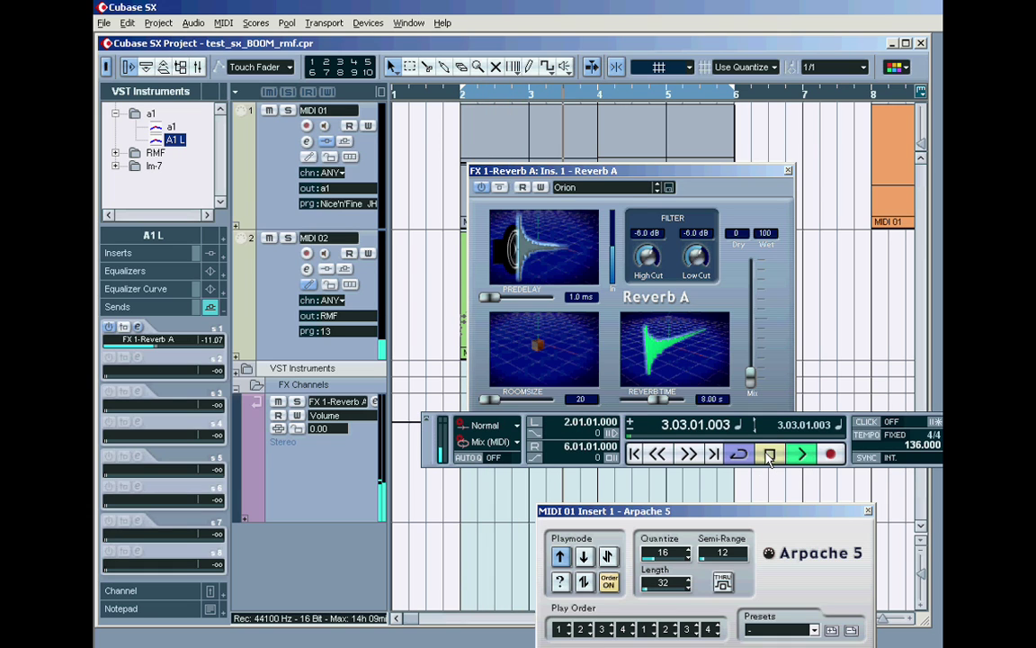
left_click(769, 456)
left_click(576, 187)
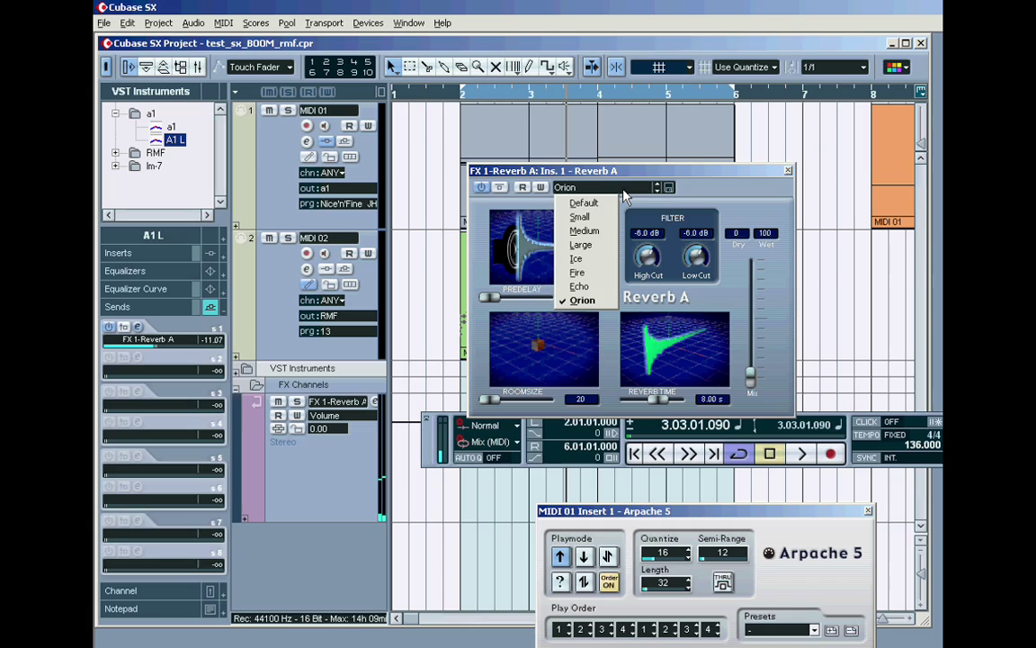
left_click(575, 258)
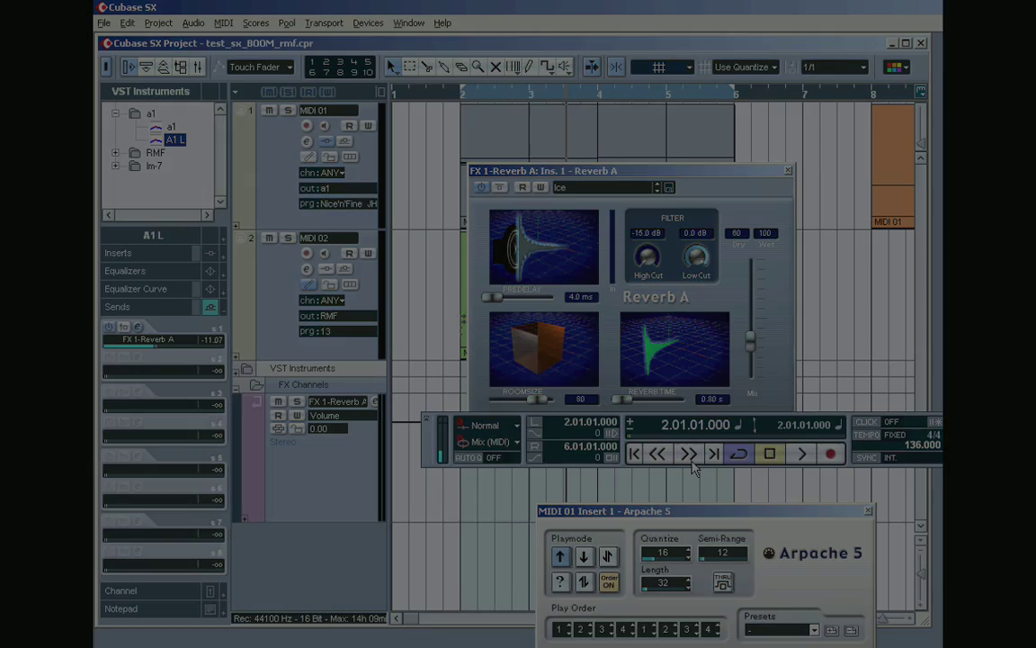